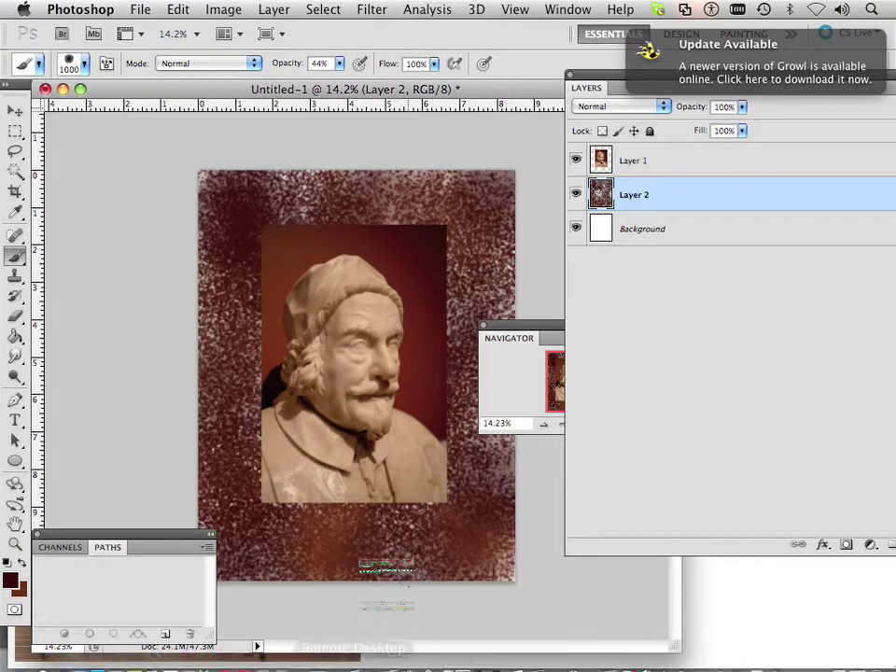
Switch to Firefox and look through the images in the online sculpture gallery
key("super+Tab")
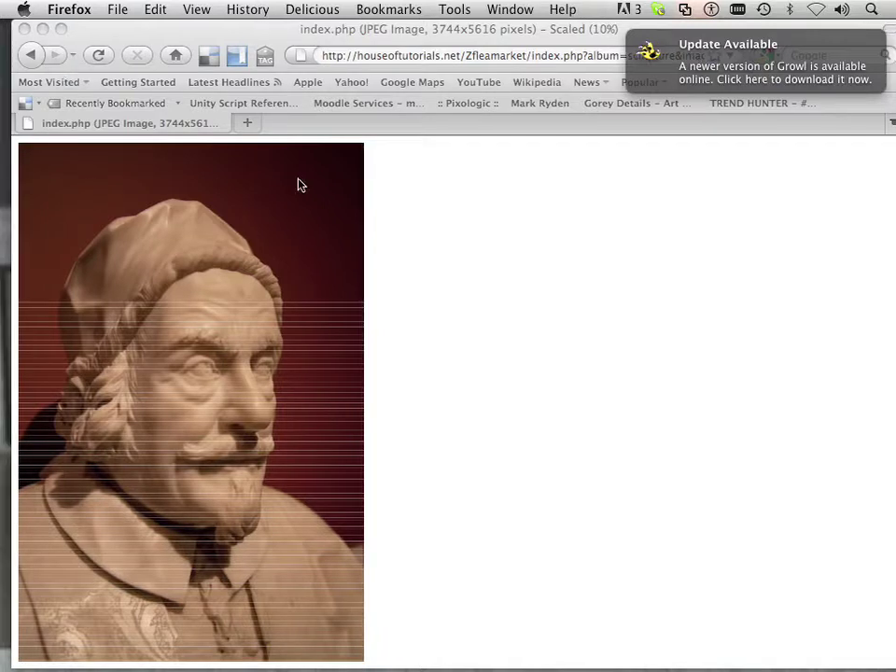
left_click_drag(154, 36, 162, 61)
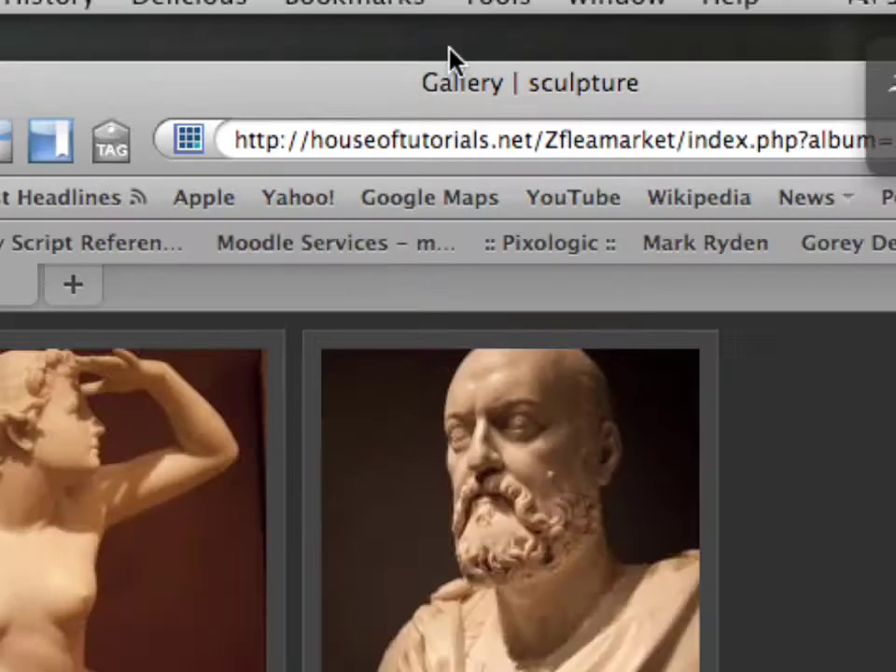
scroll(400, 294, "down", 10)
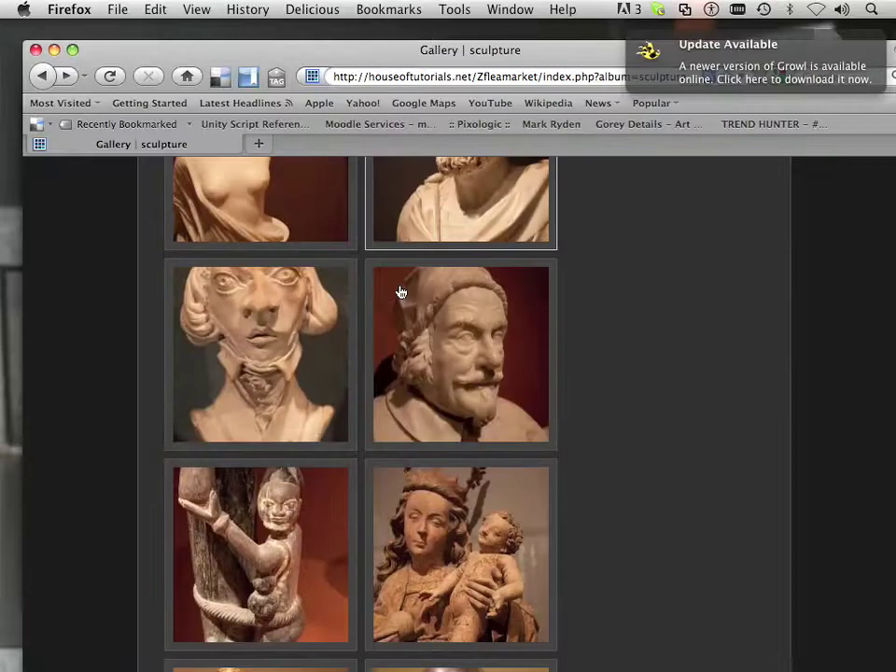
scroll(277, 242, "down", 8)
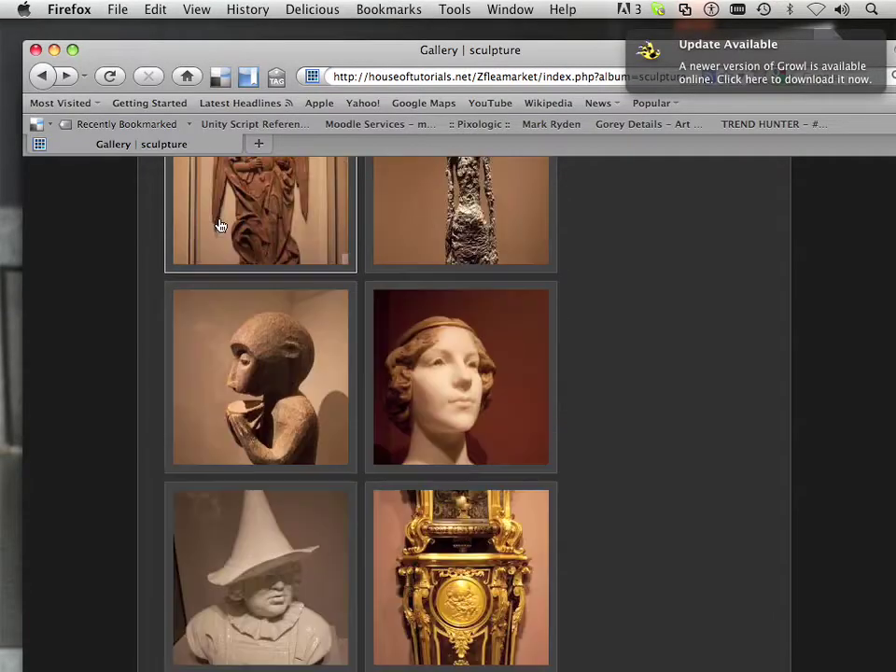
scroll(220, 225, "down", 4)
scroll(261, 309, "down", 8)
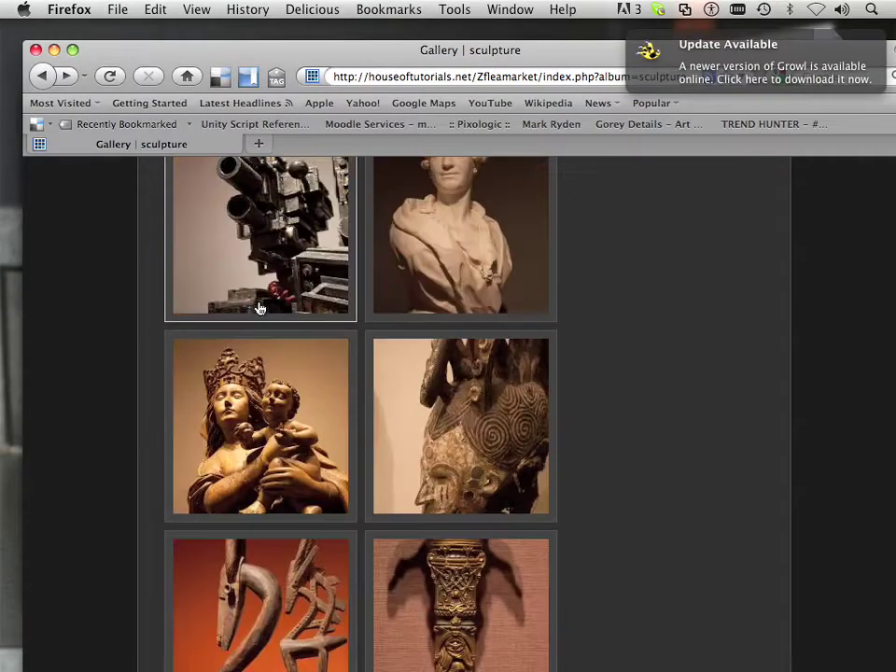
scroll(264, 313, "down", 8)
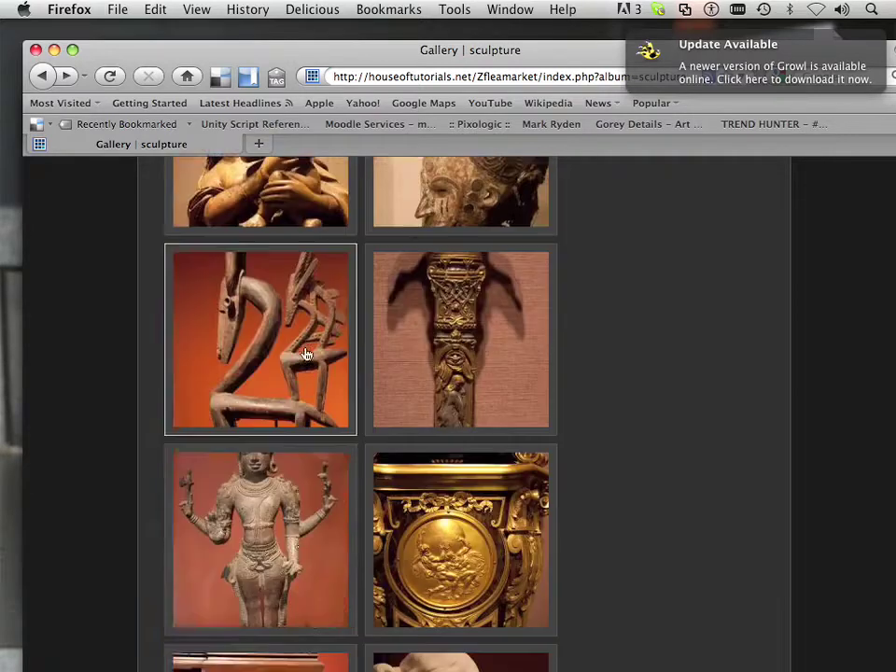
scroll(300, 350, "down", 2)
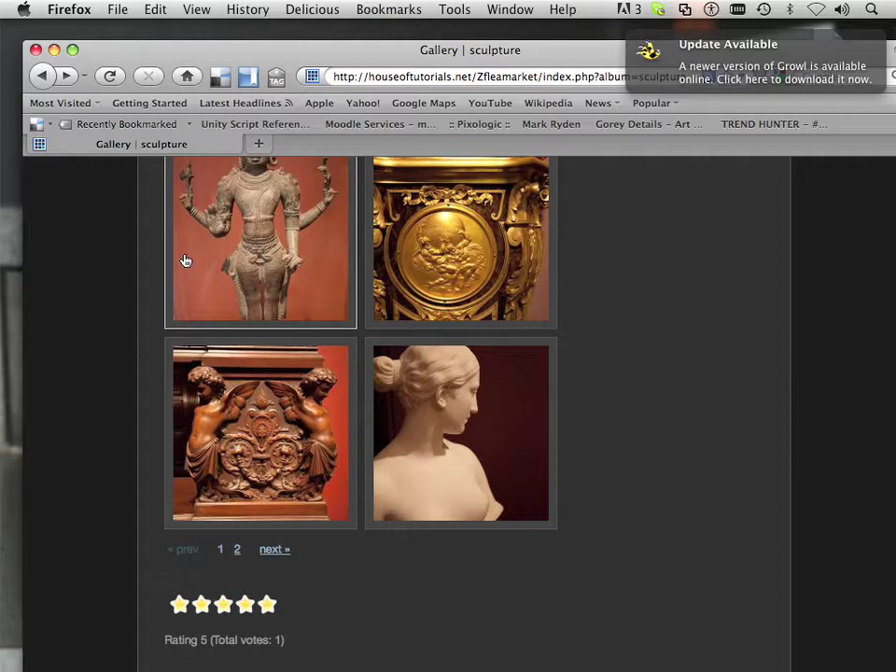
mouse_move(164, 60)
left_mouse_down()
mouse_move(145, 36)
mouse_move(162, 100)
mouse_move(338, 355)
mouse_move(142, 340)
mouse_move(164, 81)
left_mouse_up()
scroll(255, 396, "up", 10)
scroll(251, 386, "up", 10)
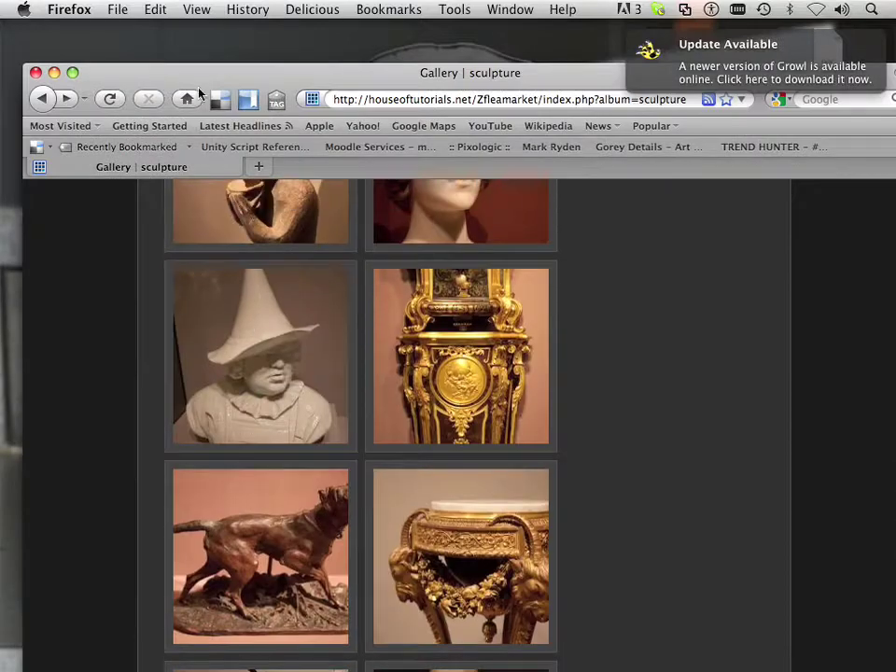
Move the browser window out of the way and switch back to the Untitled-1 document in Photoshop
left_click_drag(180, 75, 160, 452)
left_click(128, 334)
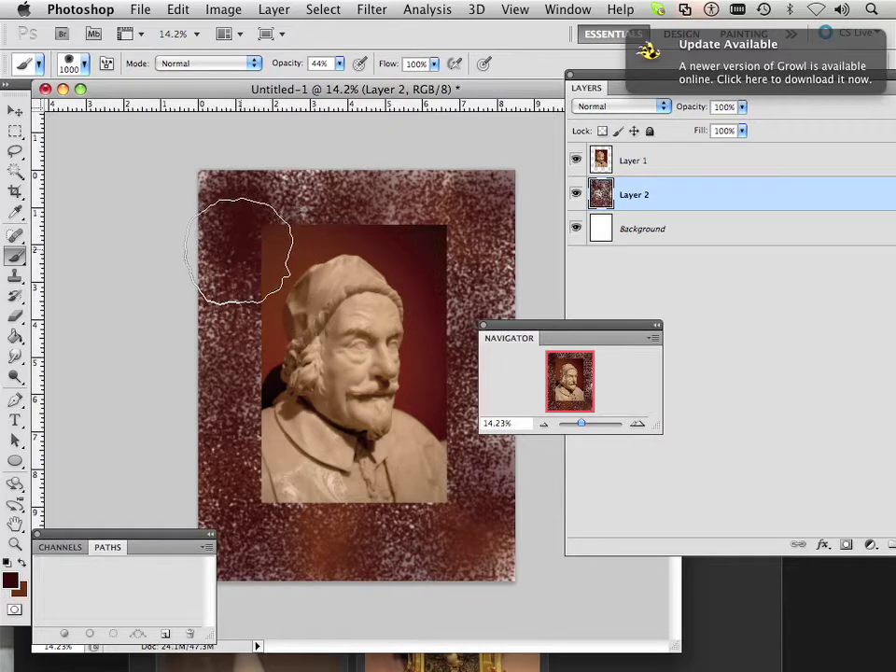
left_click_drag(240, 236, 301, 231)
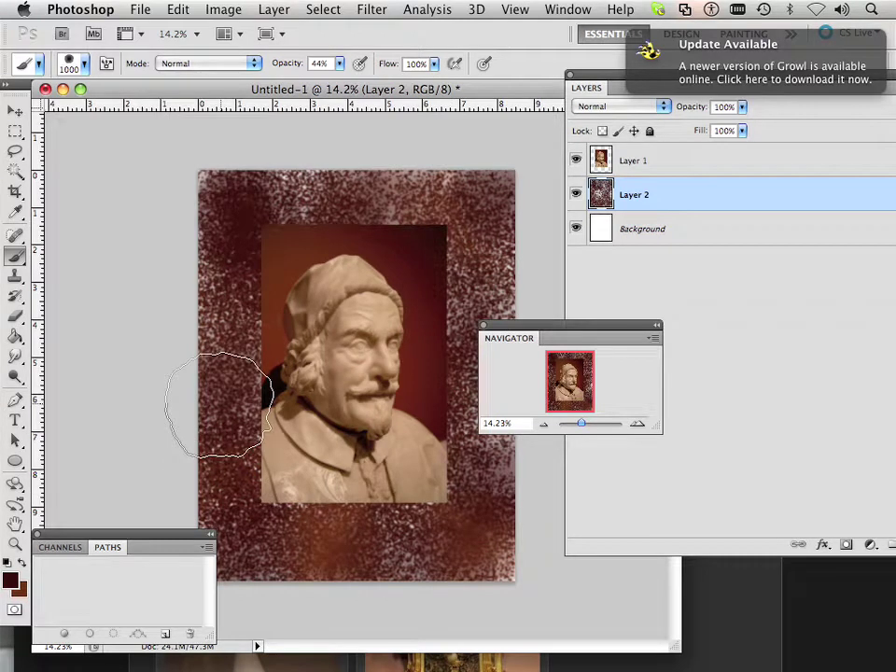
Enlarge the bust photo on Layer 1 to 132.75%, centre it on the page and apply the transformation
left_click(709, 162)
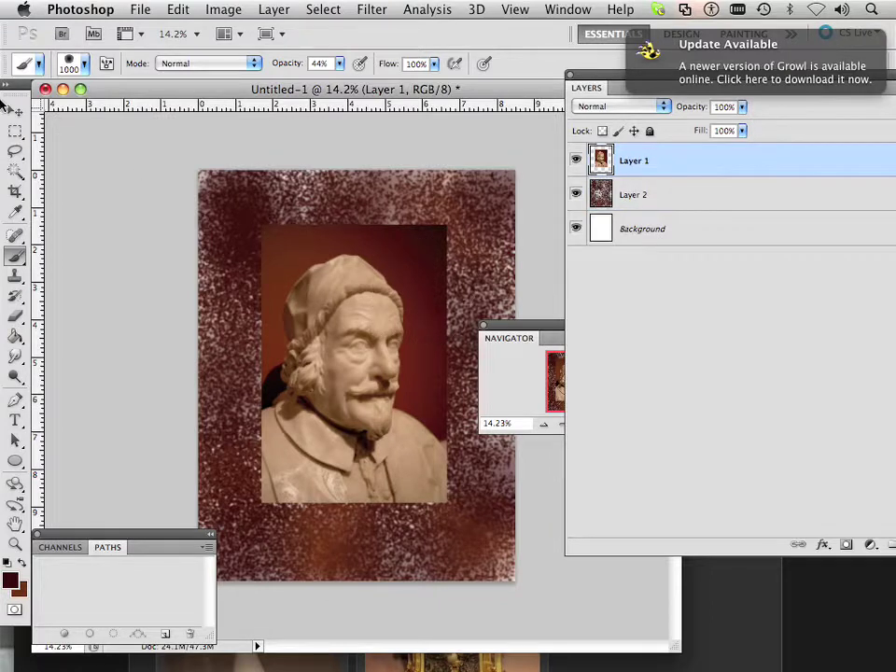
left_click(15, 110)
left_click_drag(382, 390, 339, 356)
left_click_drag(410, 471, 492, 551)
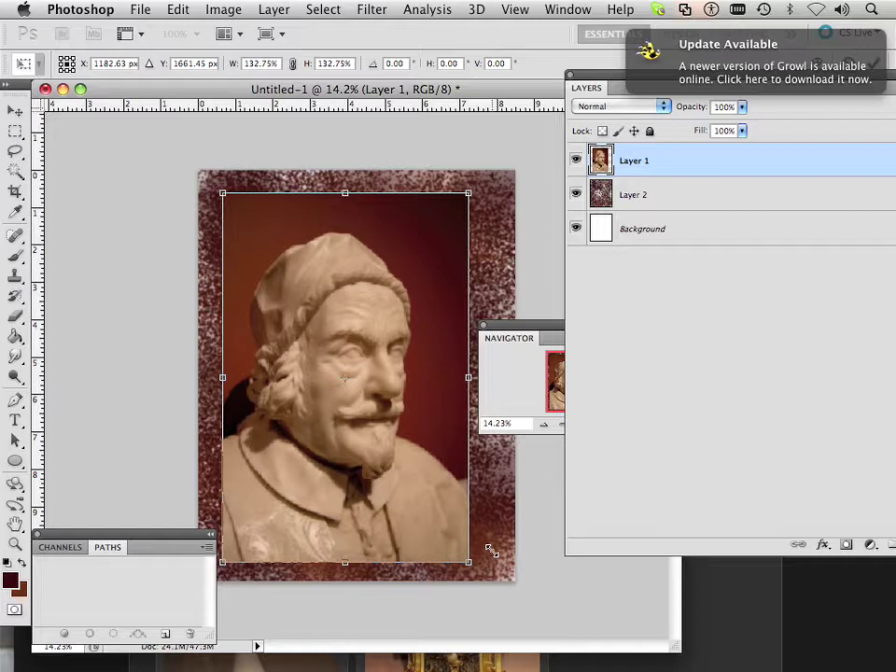
mouse_move(420, 512)
left_mouse_down()
mouse_move(429, 509)
mouse_move(412, 502)
left_mouse_up()
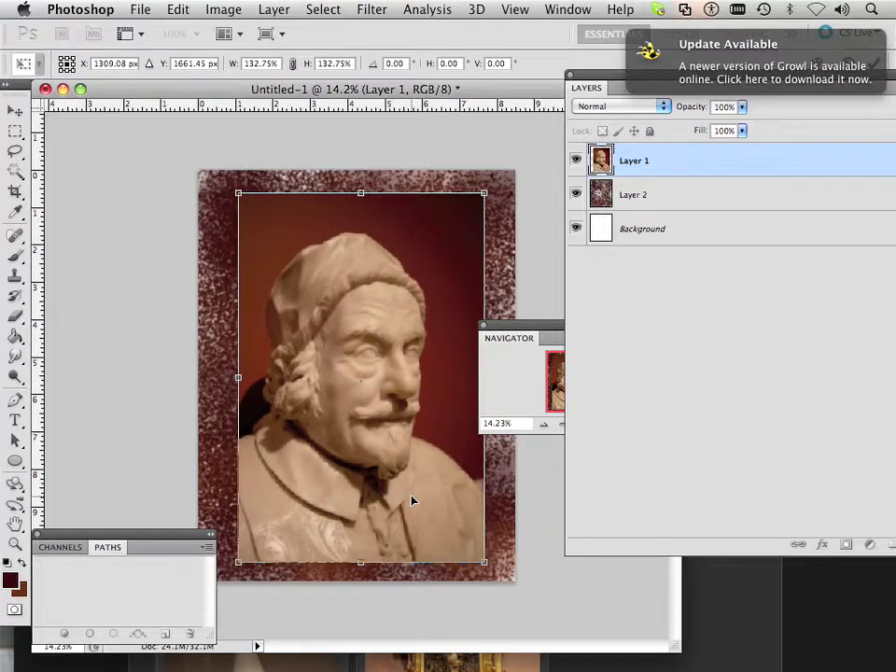
left_click(15, 113)
left_click(581, 256)
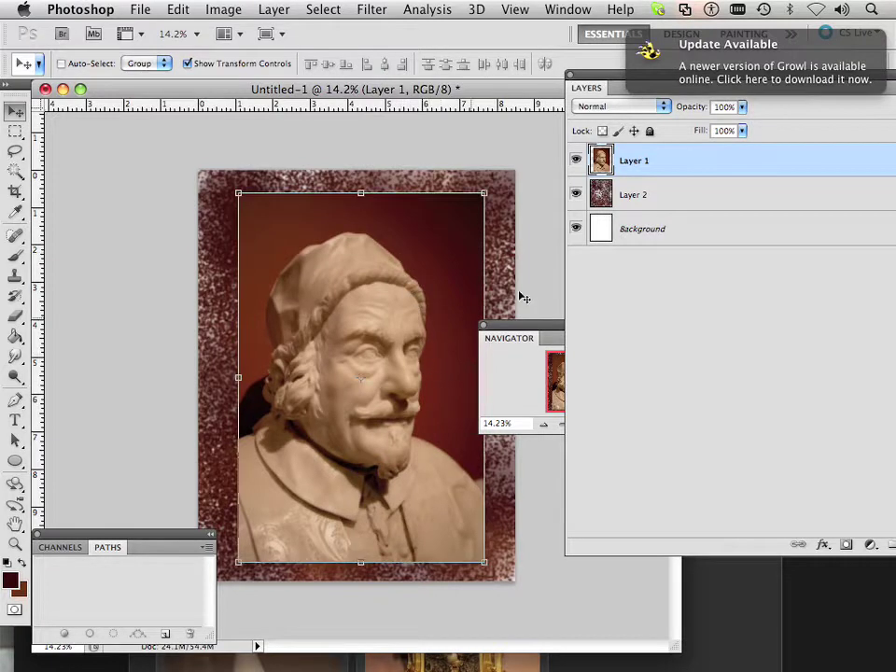
Hide Layer 1, paint over the pale patches of Layer 2 with the 1000 px brush at 44% opacity, and show Layer 1 again
left_click(676, 198)
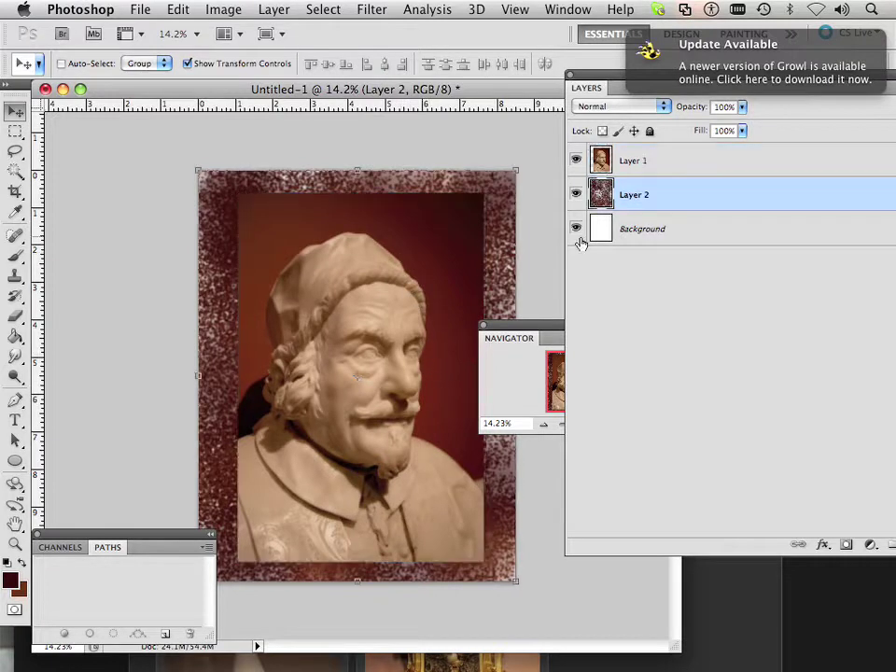
left_click(576, 160)
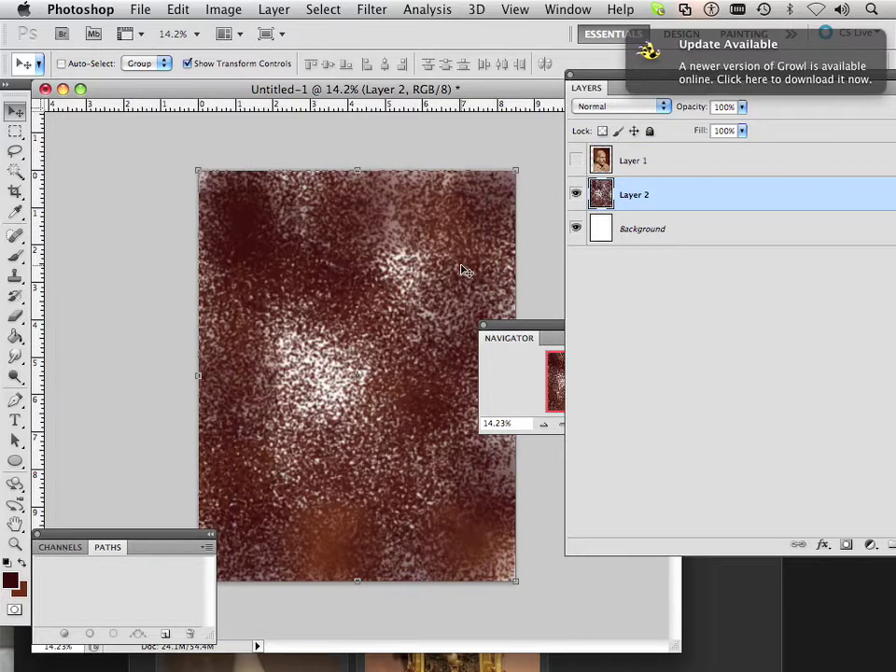
left_click(15, 255)
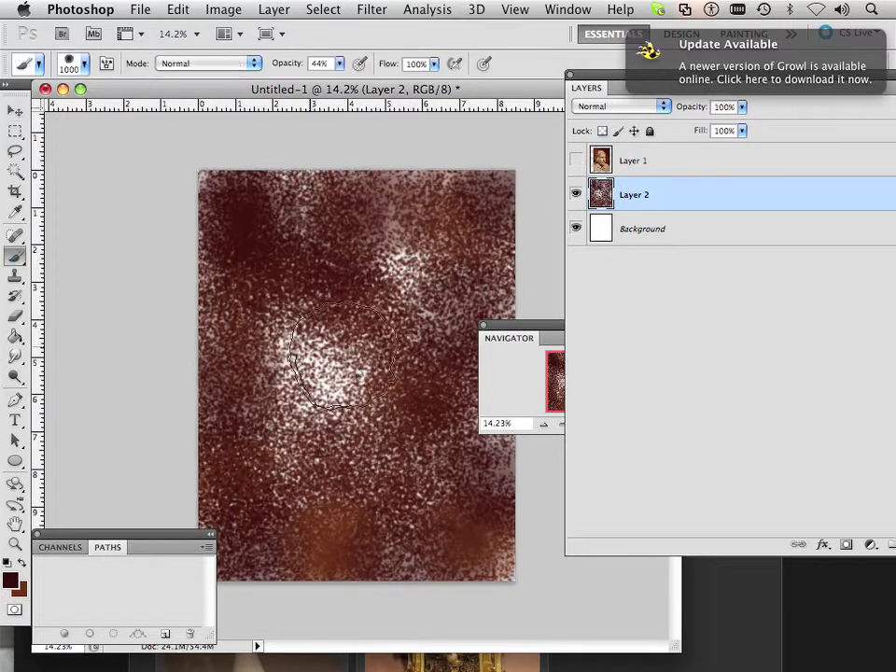
mouse_move(336, 378)
left_mouse_down()
mouse_move(234, 270)
mouse_move(234, 308)
mouse_move(350, 387)
mouse_move(271, 270)
mouse_move(261, 234)
mouse_move(308, 214)
mouse_move(448, 271)
mouse_move(410, 238)
mouse_move(439, 280)
mouse_move(476, 266)
mouse_move(364, 178)
mouse_move(271, 159)
mouse_move(221, 178)
left_mouse_up()
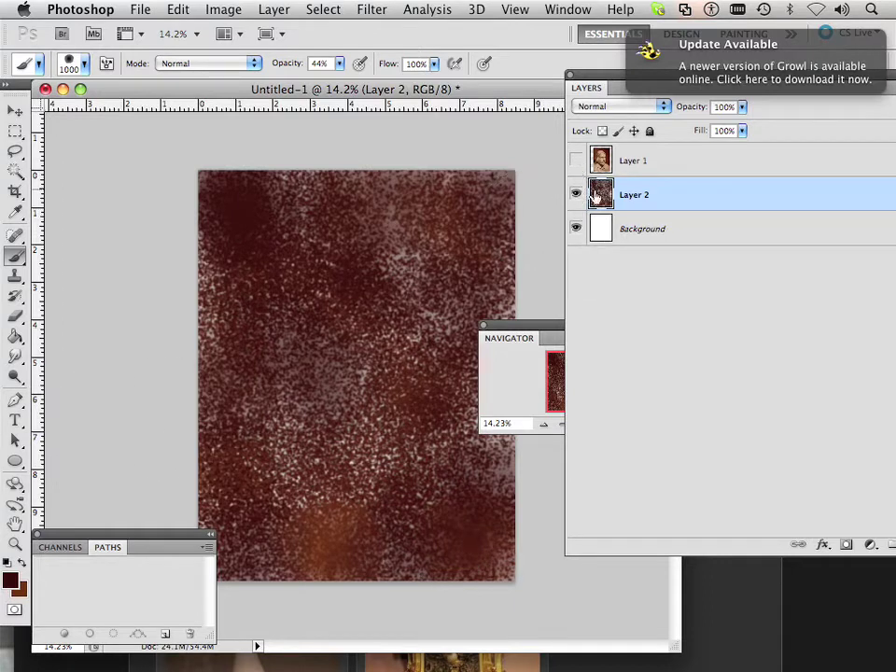
left_click(576, 161)
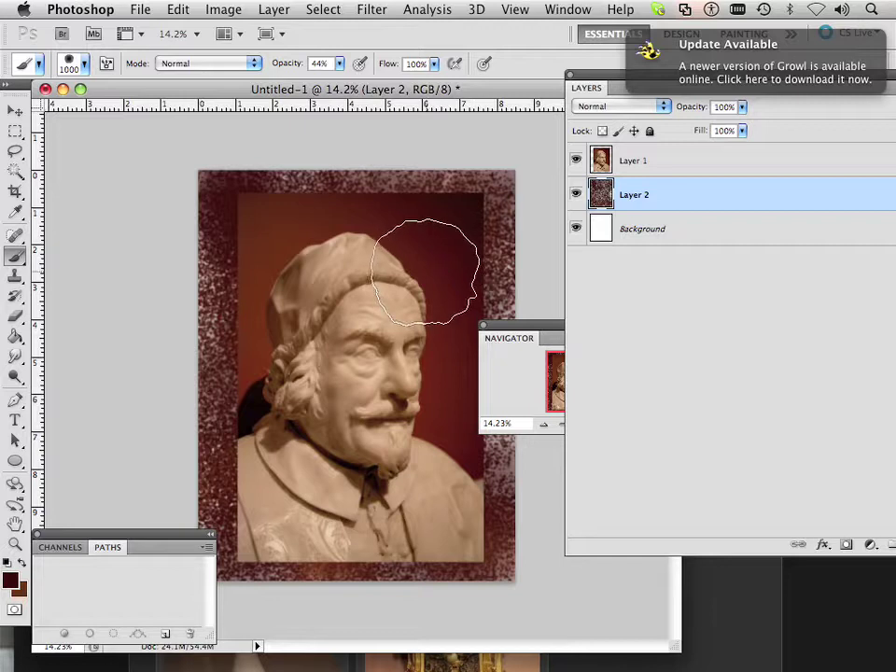
Sample the photo's dark maroon as the foreground colour and its brown as the background colour
left_click(278, 239, "alt")
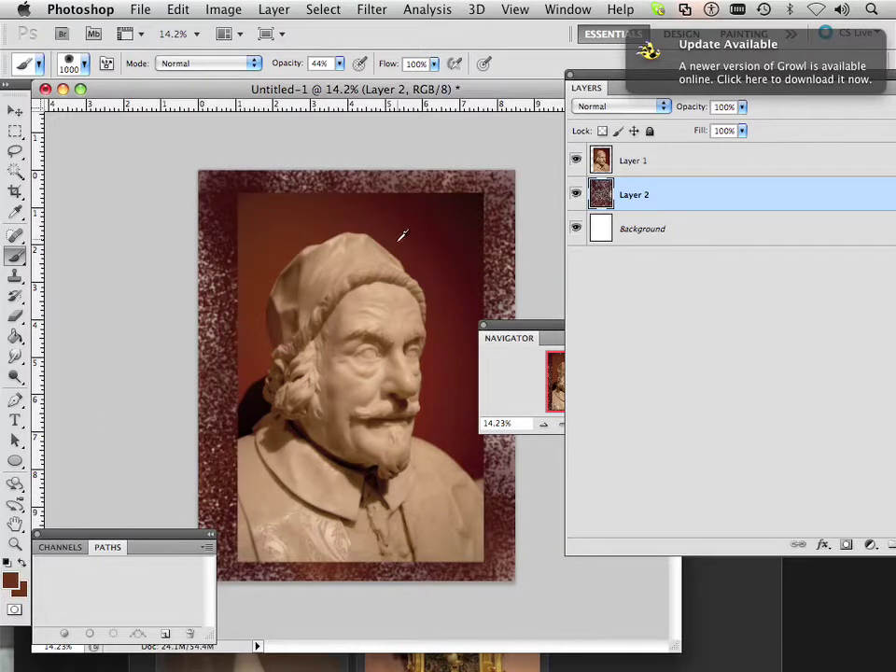
left_click(471, 210, "alt")
key("x")
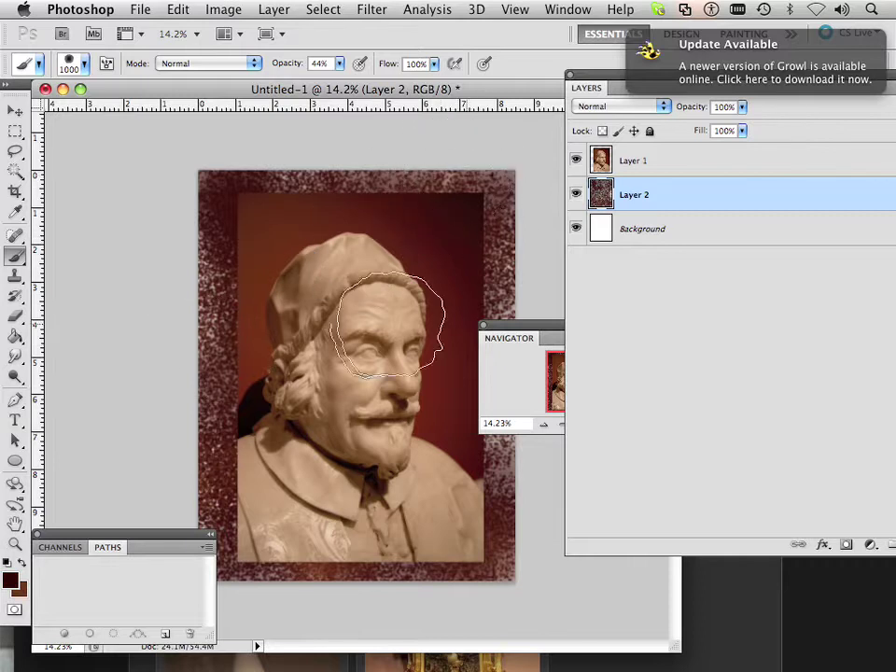
Apply a Gaussian Blur with a 19.3-pixel radius to the speckled texture on Layer 2
left_click(374, 11)
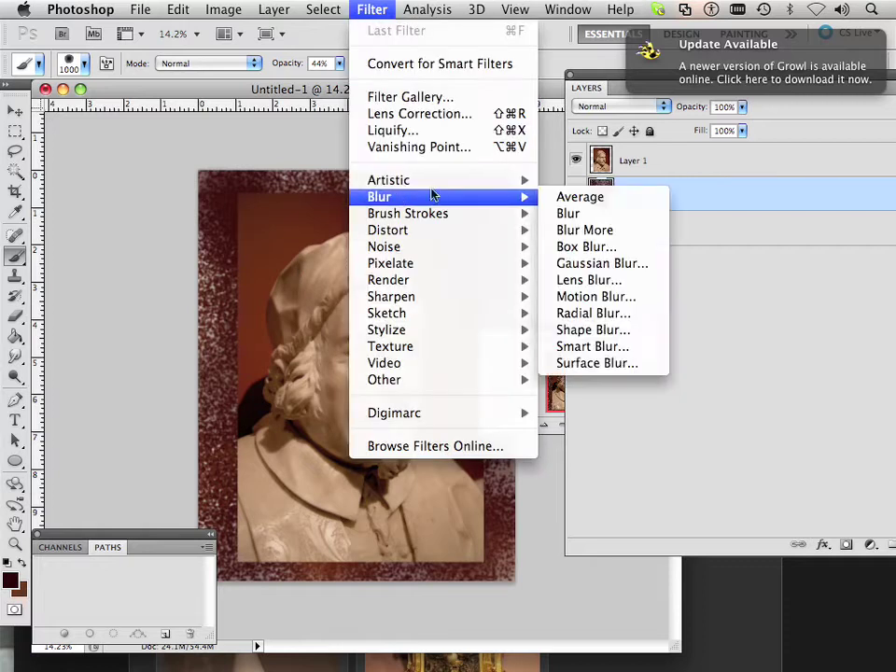
mouse_move(512, 205)
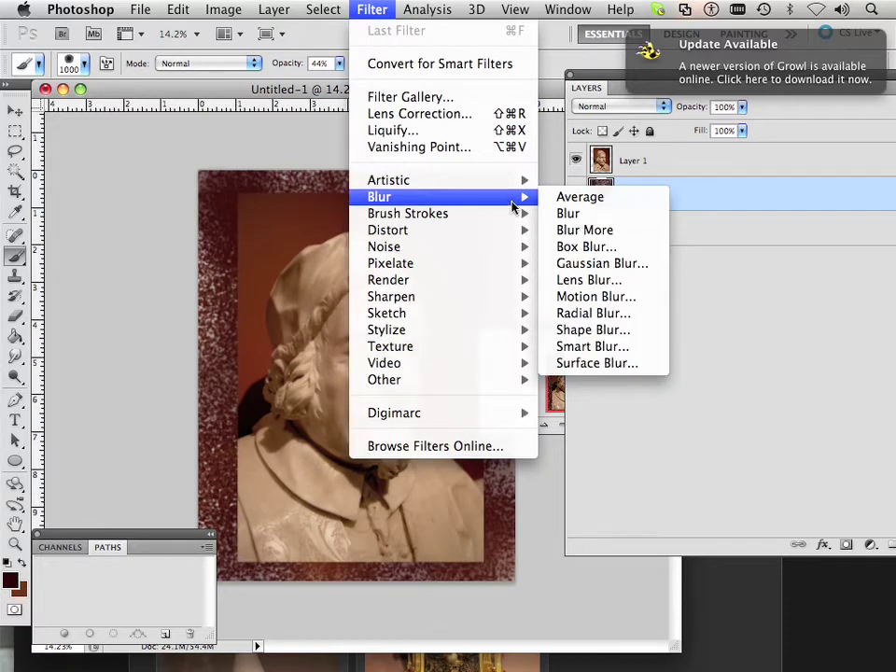
left_click(595, 265)
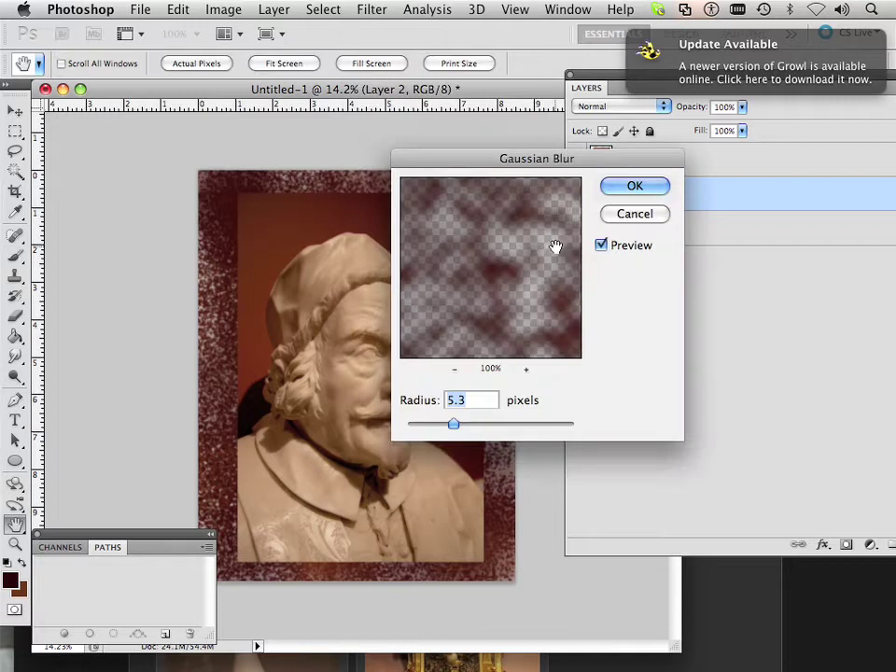
left_click_drag(465, 429, 483, 425)
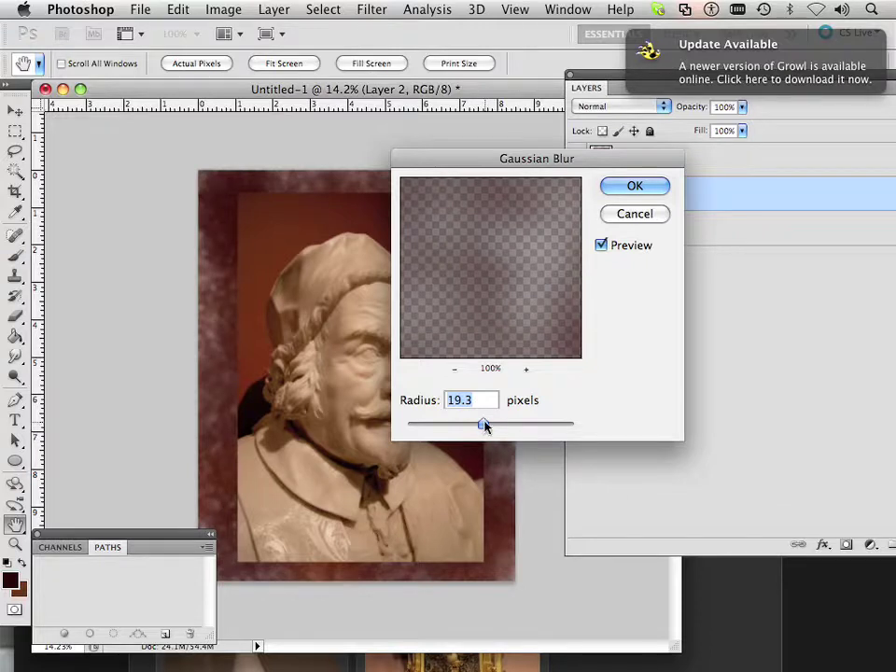
left_click(635, 188)
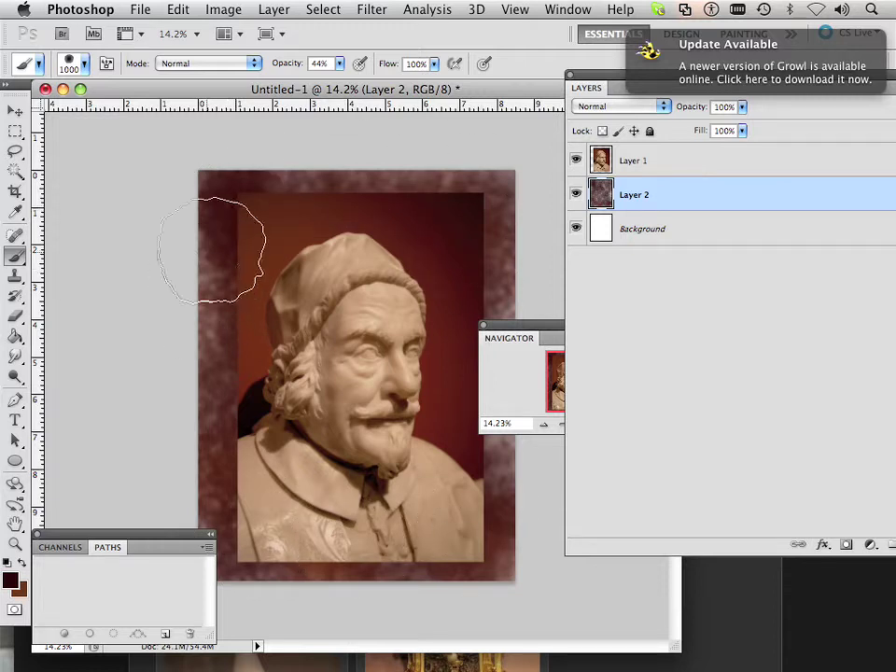
mouse_move(201, 271)
left_mouse_down()
mouse_move(249, 298)
mouse_move(263, 283)
mouse_move(260, 244)
mouse_move(306, 199)
left_mouse_up()
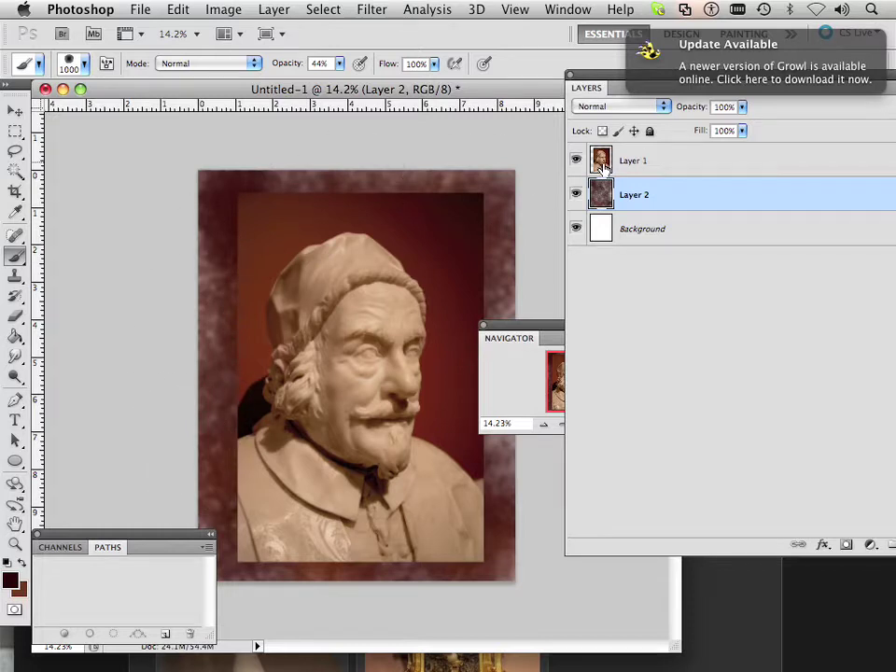
left_click(600, 168)
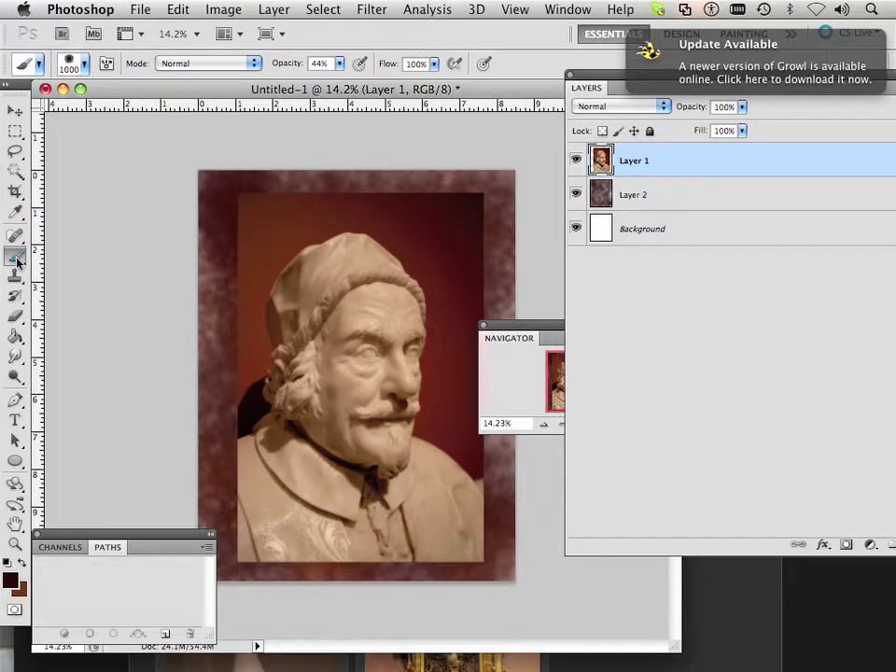
left_click(17, 401)
left_click_drag(17, 402, 58, 395)
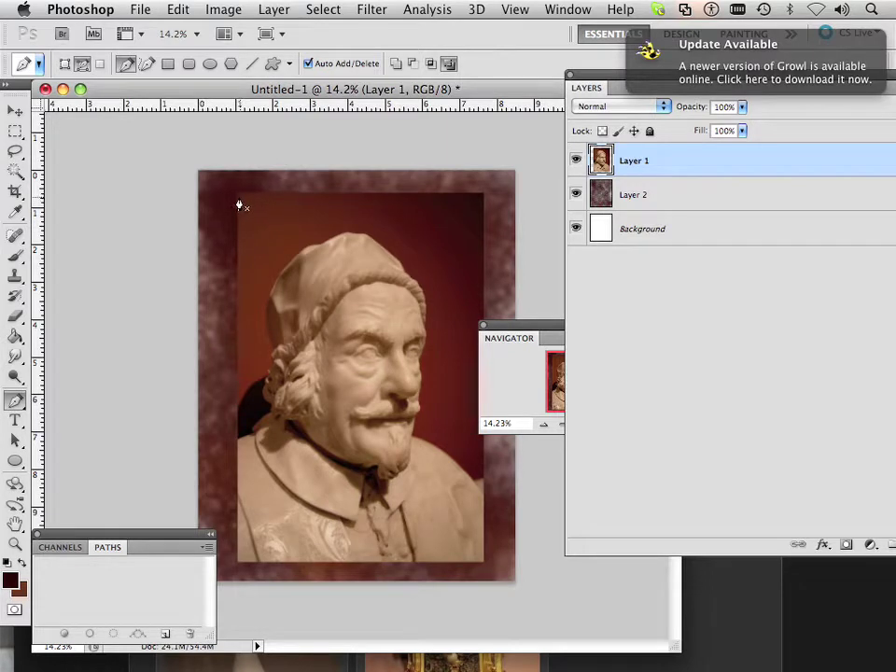
left_click(16, 254)
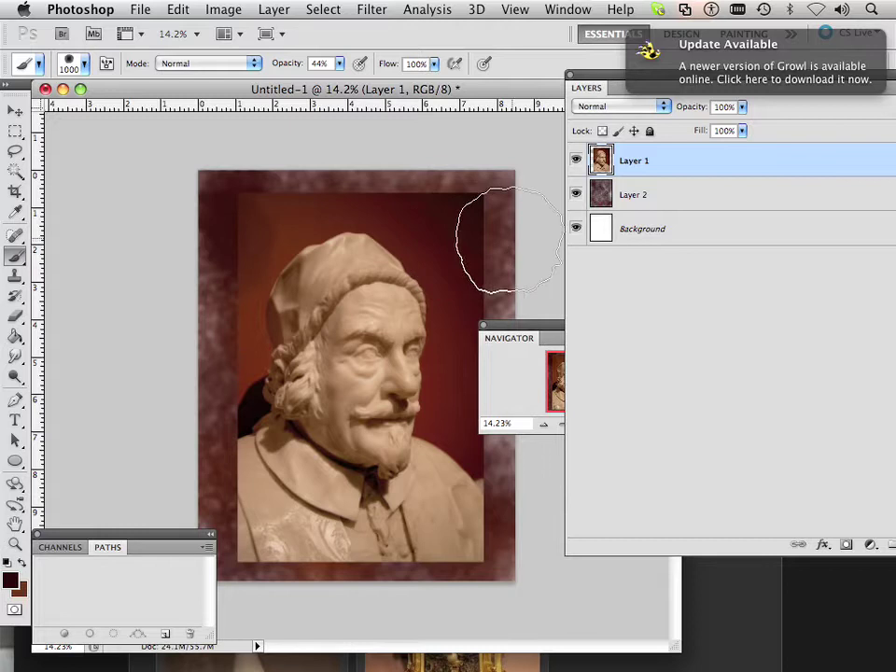
left_click_drag(486, 242, 280, 243)
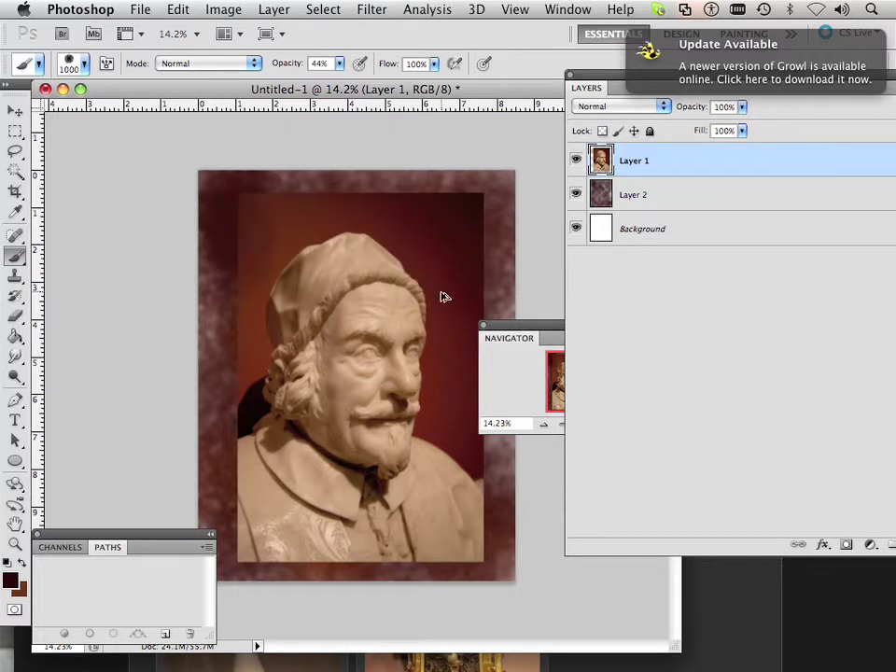
key("alt+bracketleft")
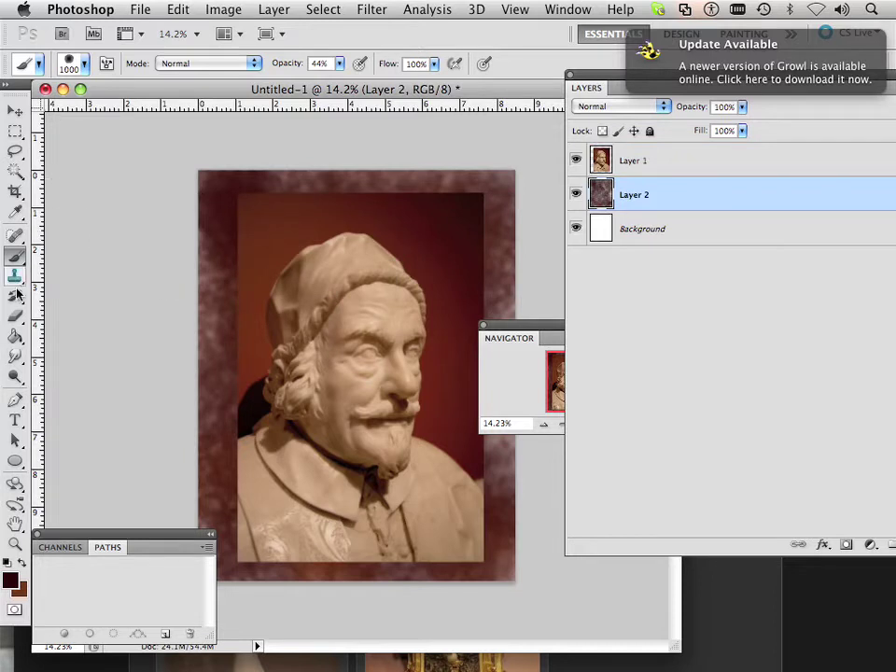
Trace a closed rectangular path along the four edges of the bust photo with the Pen tool
left_click(15, 401)
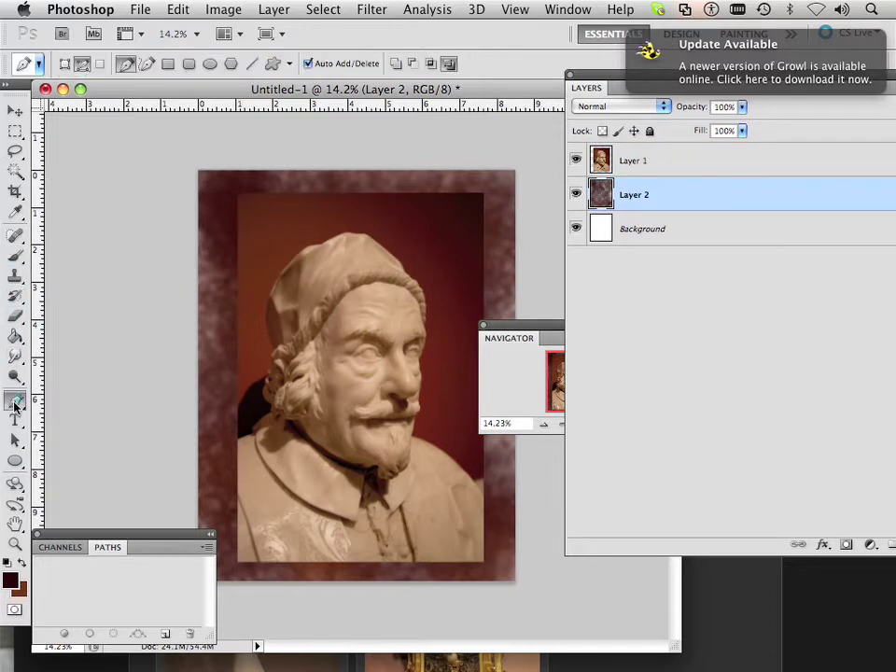
left_click_drag(516, 326, 603, 333)
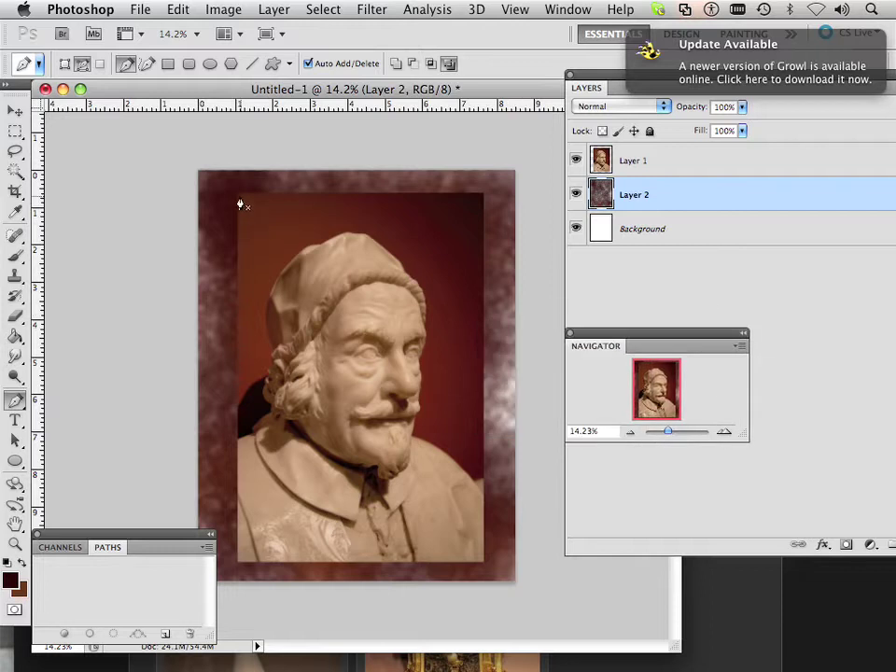
left_click(239, 192)
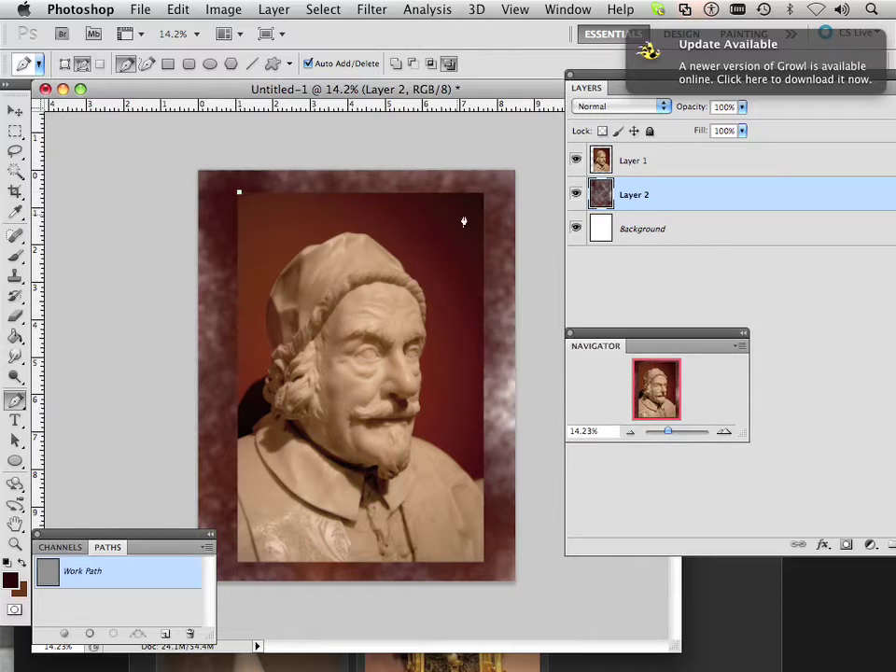
left_click(482, 193)
left_click(482, 561)
left_click(237, 562)
left_click(240, 196)
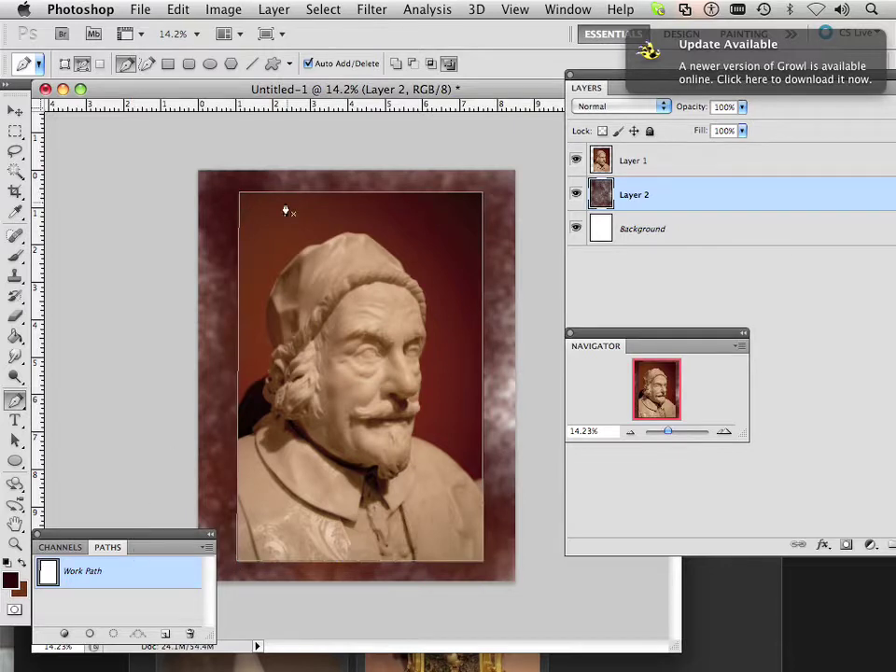
left_click_drag(133, 547, 165, 368)
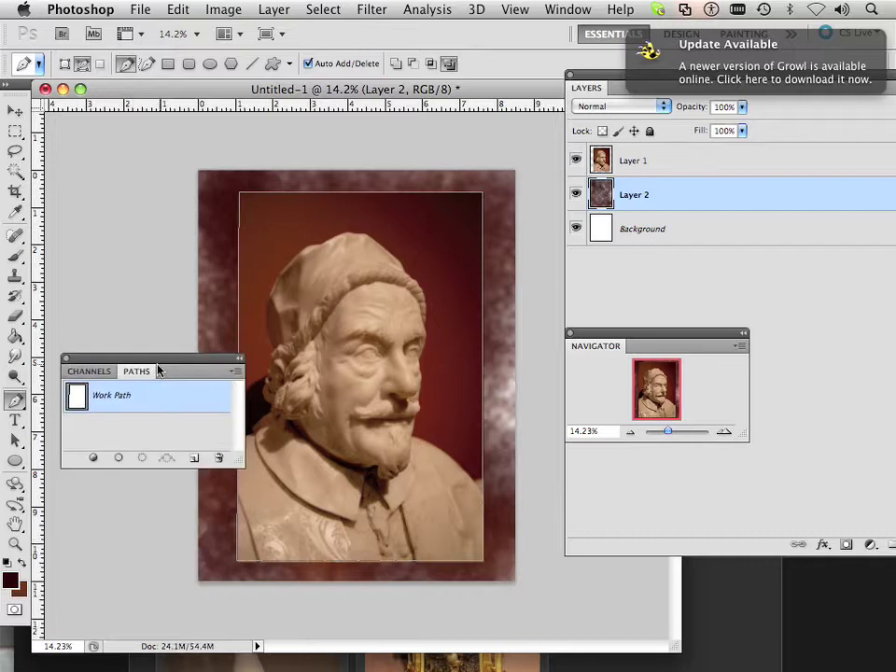
Set the 410 px ornamental brush tip's angle control to Off and its spacing to 33%, and make Layer 1 active
left_click(558, 10)
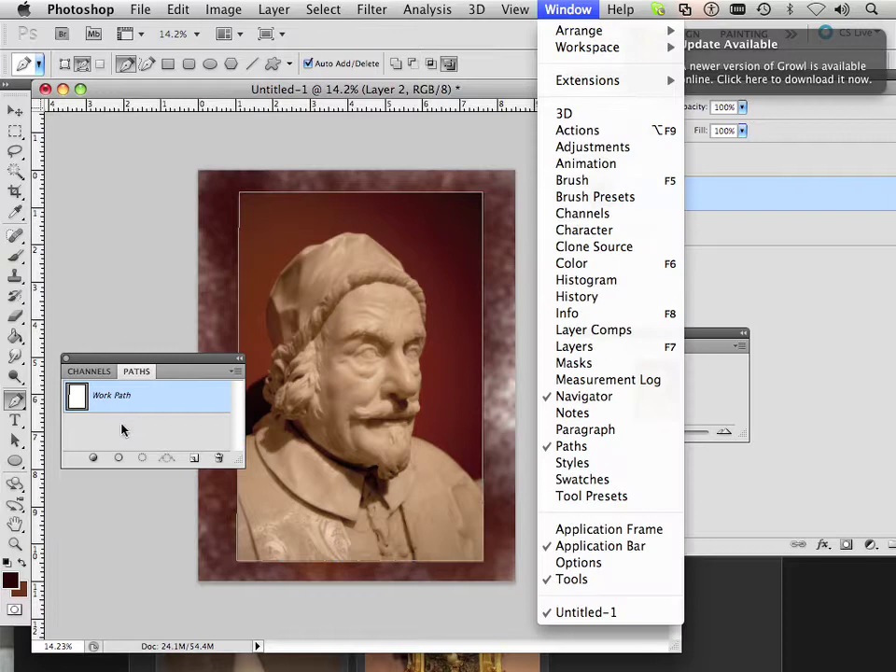
left_click(129, 367)
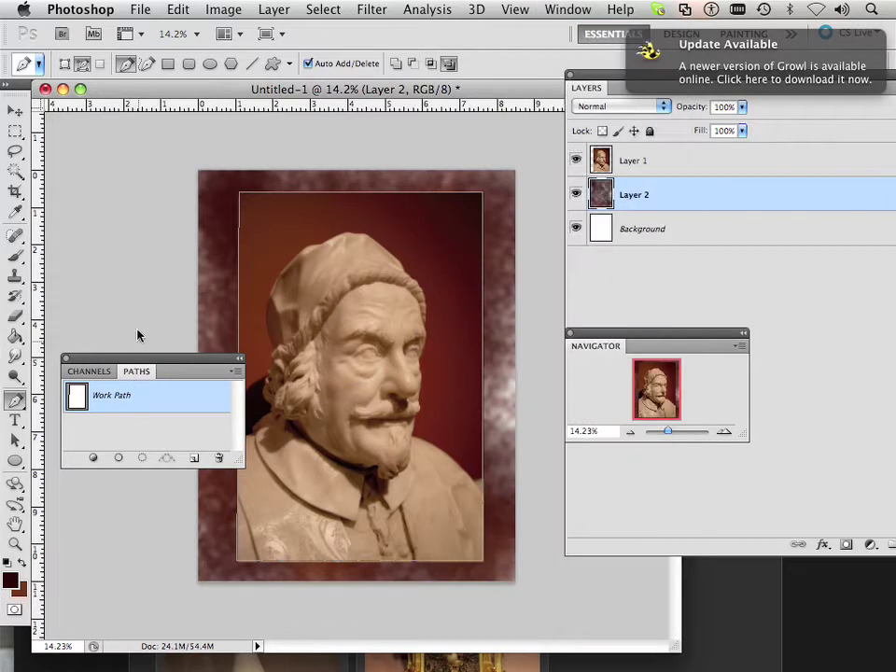
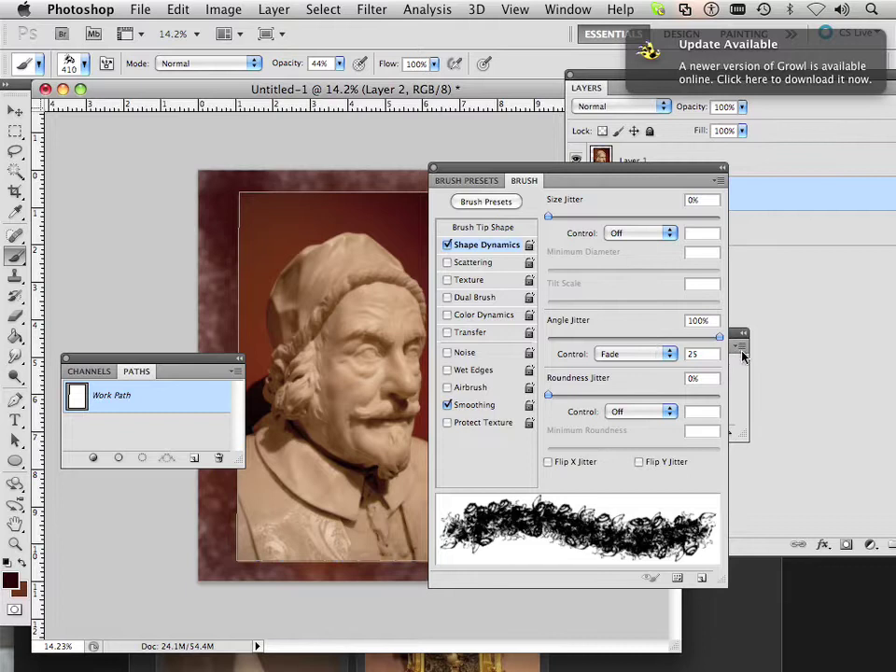
left_click(640, 359)
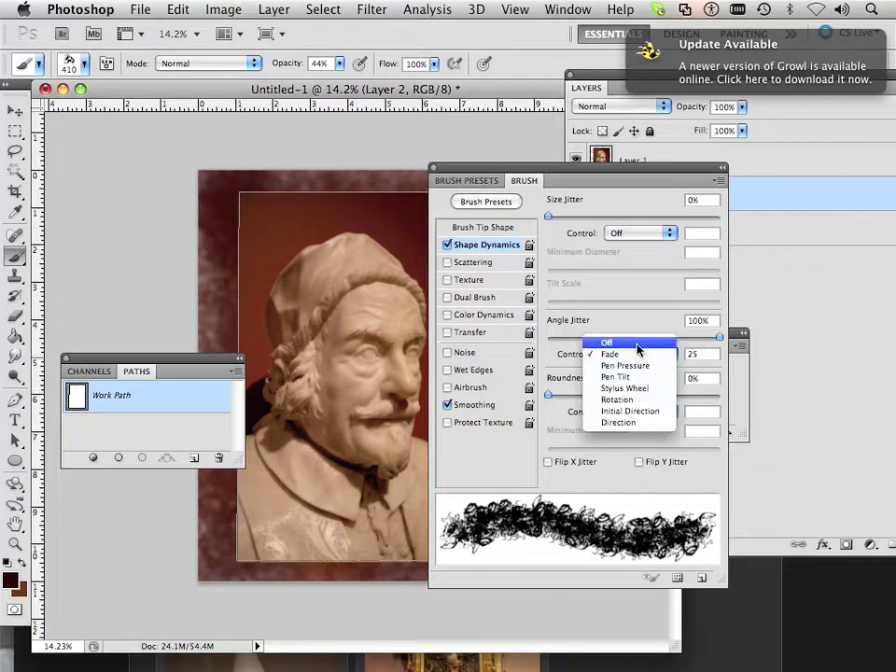
left_click(638, 345)
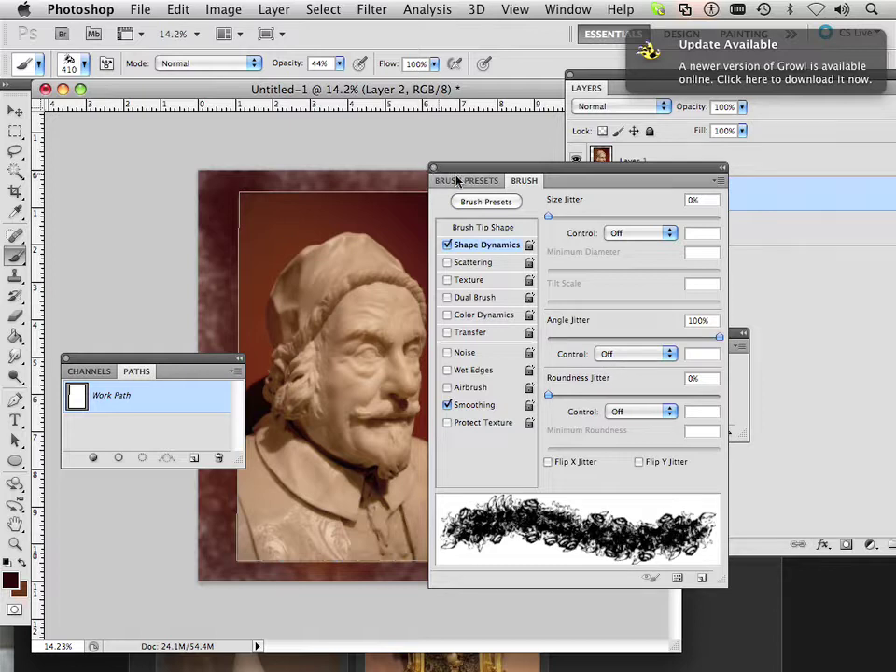
left_click(482, 227)
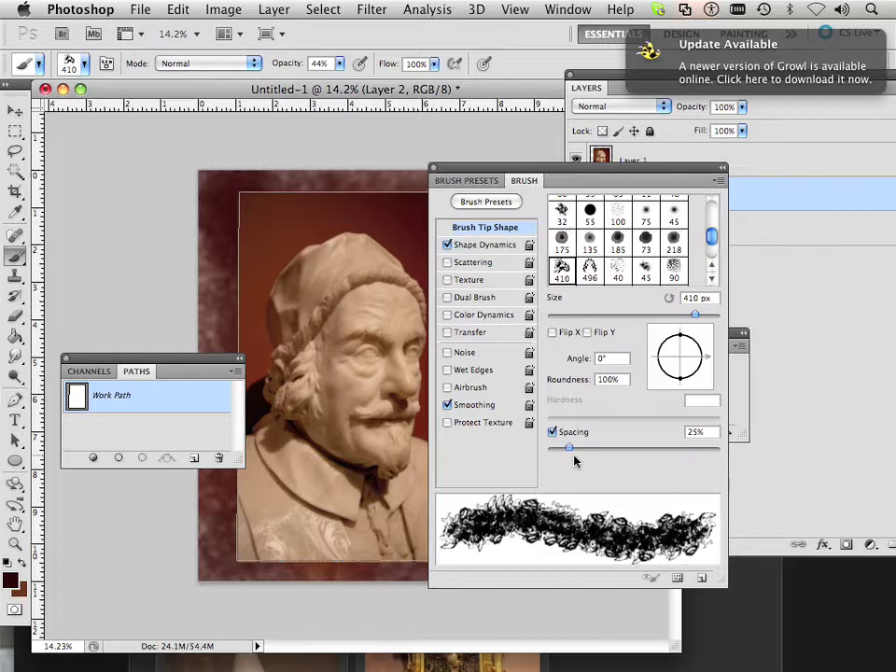
mouse_move(571, 449)
left_mouse_down()
mouse_move(612, 449)
mouse_move(575, 452)
left_mouse_up()
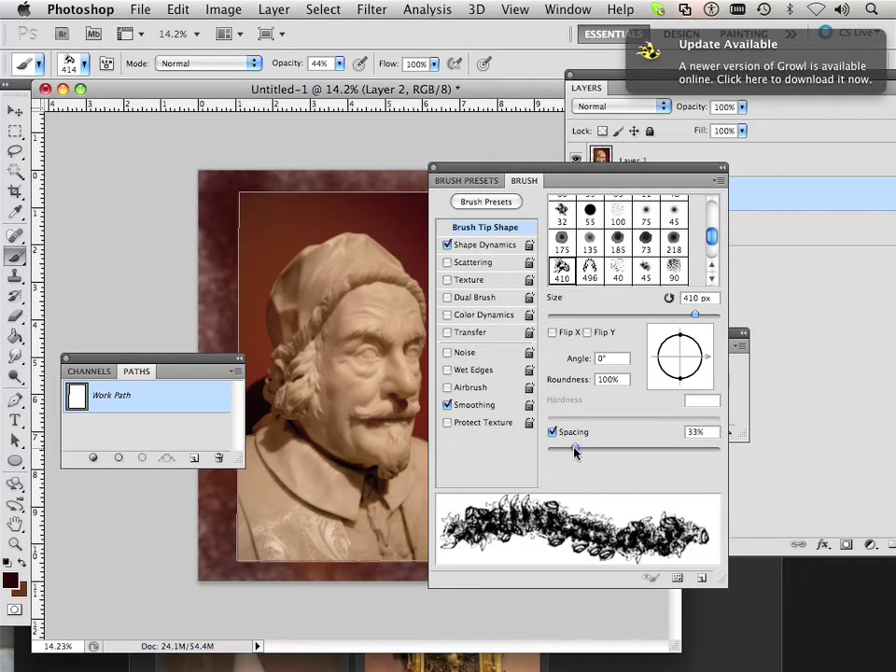
left_click(434, 169)
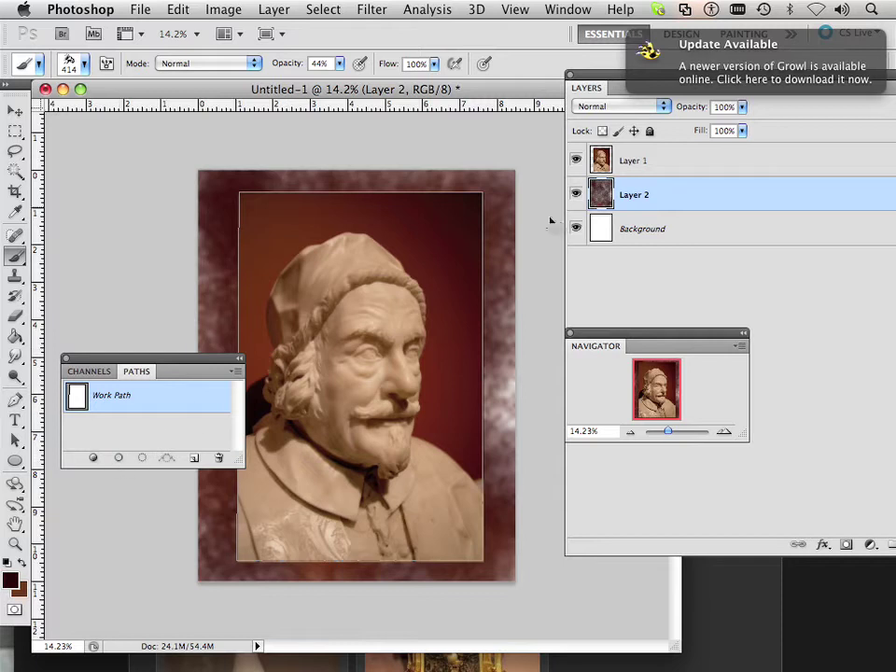
left_click(685, 164)
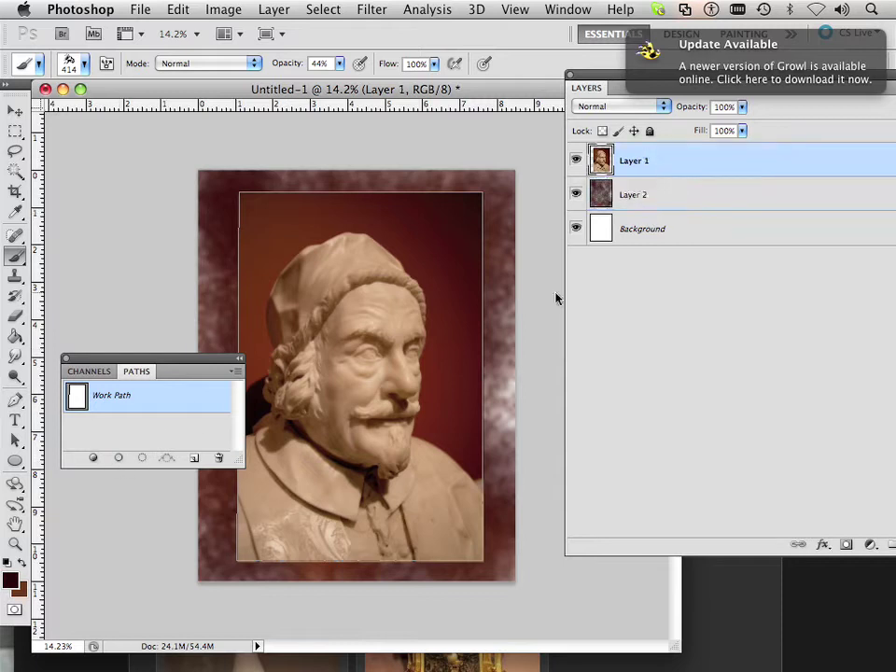
Try to stroke the work path directly on Layer 1 with the ornamental brush at 44% and at 87% opacity, undoing each stroke
left_click(117, 458)
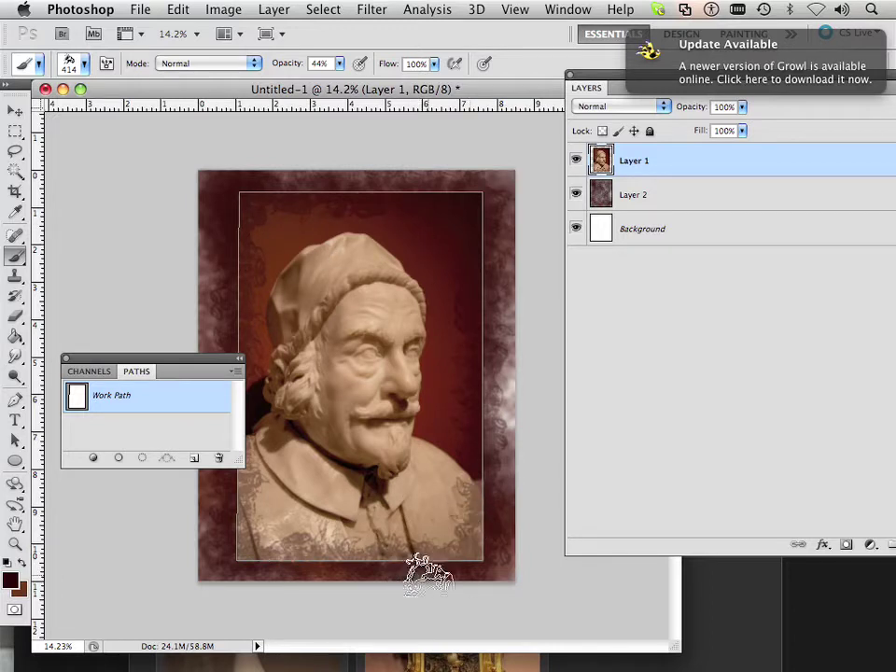
key("ctrl+z")
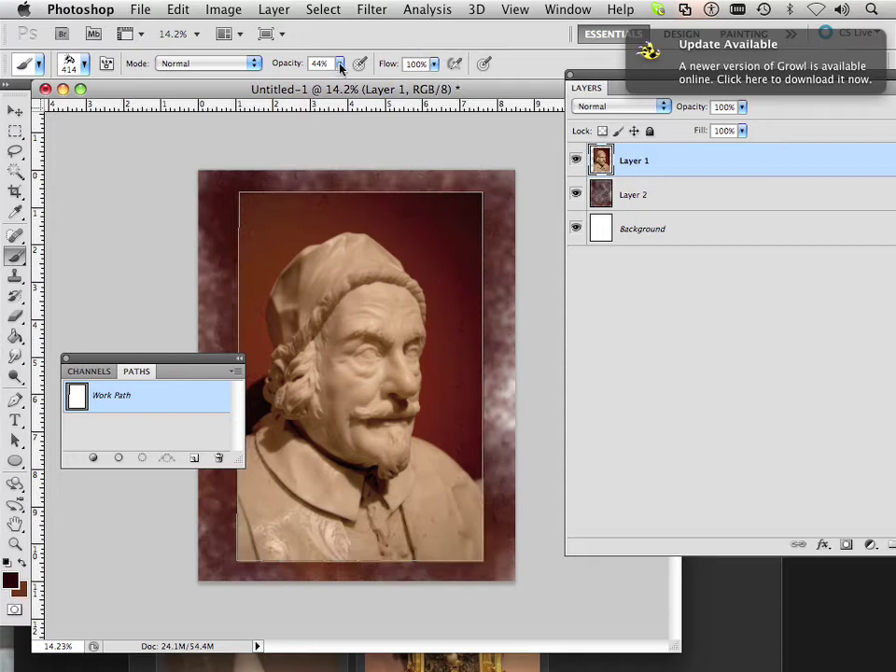
left_click(340, 63)
left_click_drag(339, 80, 380, 83)
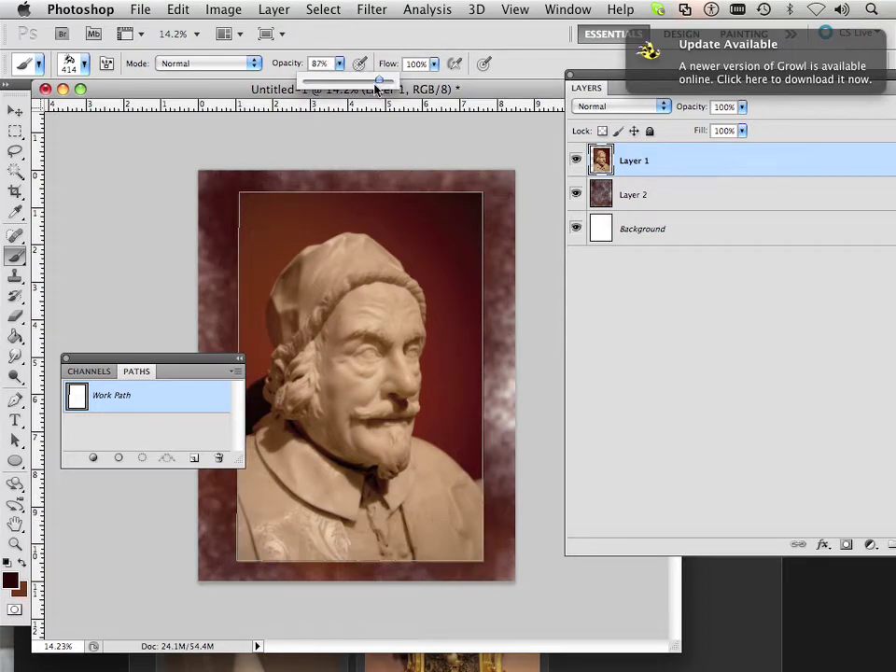
left_click(119, 458)
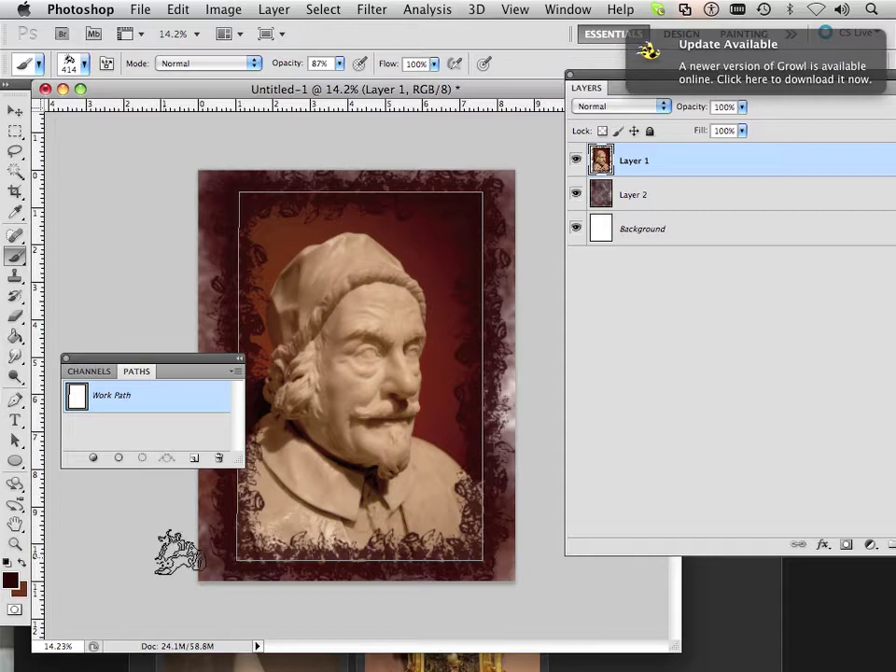
mouse_move(184, 362)
left_mouse_down()
mouse_move(159, 374)
mouse_move(140, 448)
left_mouse_up()
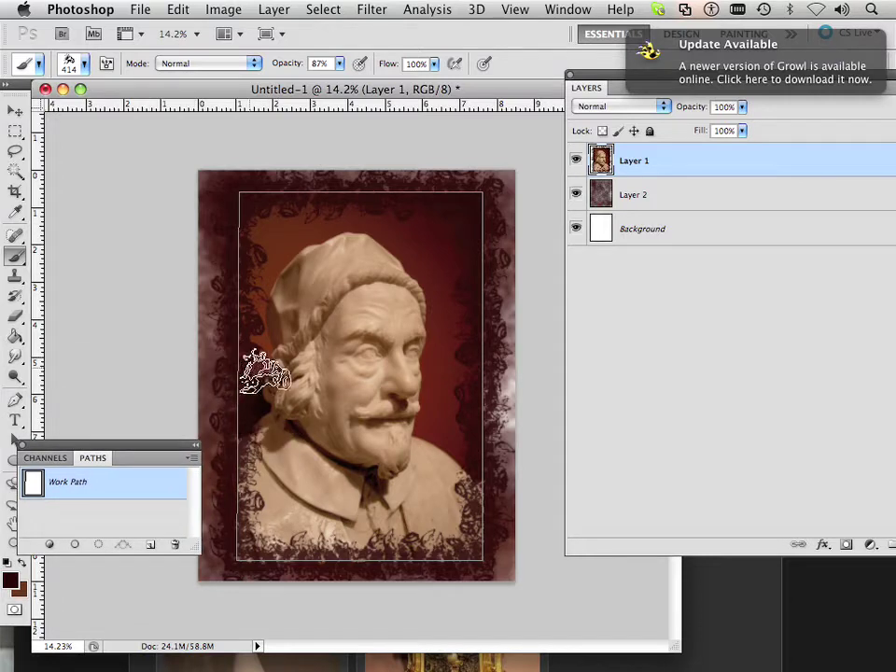
key("super+z")
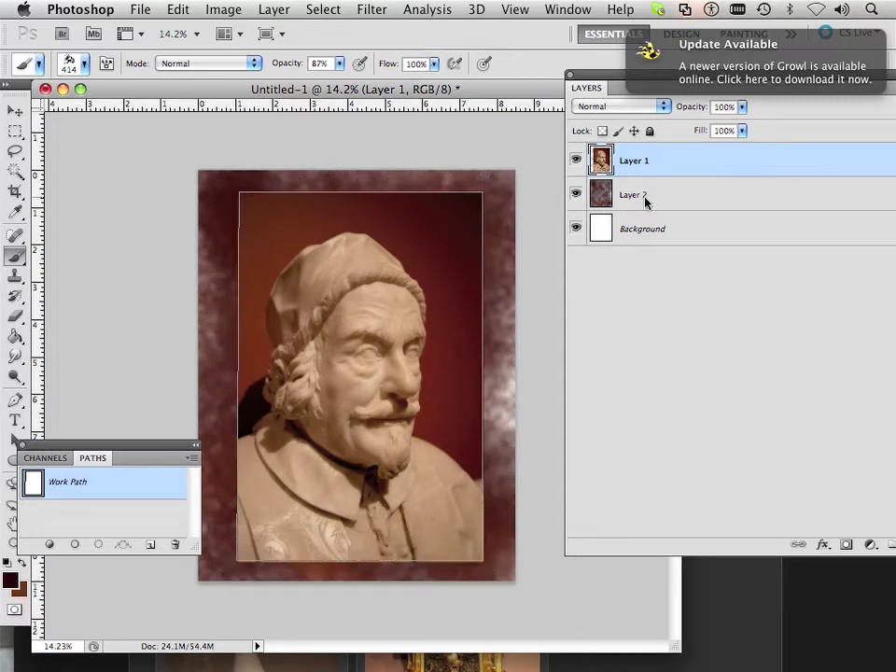
Add a layer mask to Layer 1 and stroke the work path onto it in black at 100% brush opacity
left_click(845, 545)
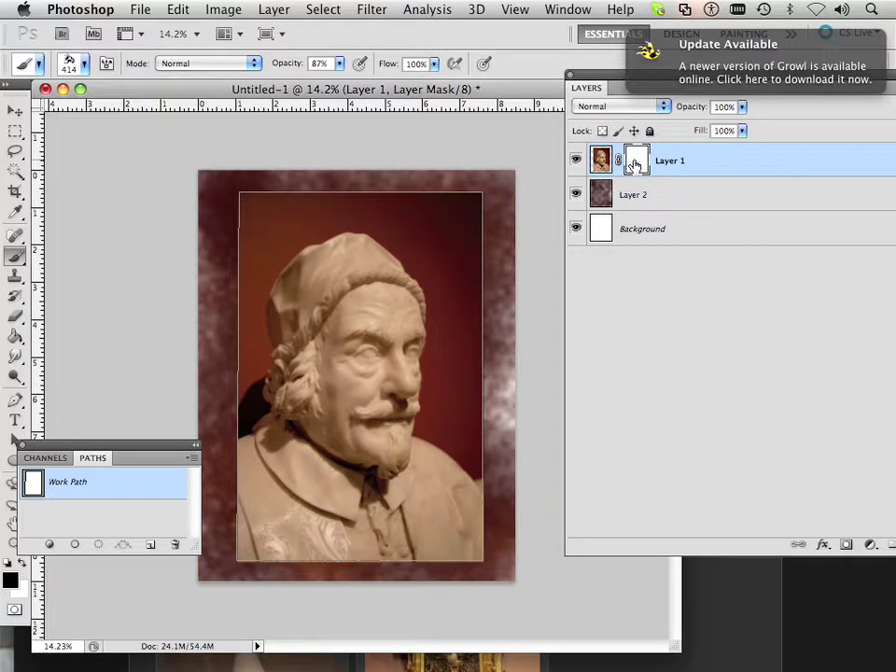
left_click(470, 372)
left_click(488, 373)
left_click_drag(636, 165, 139, 500)
left_click(340, 63)
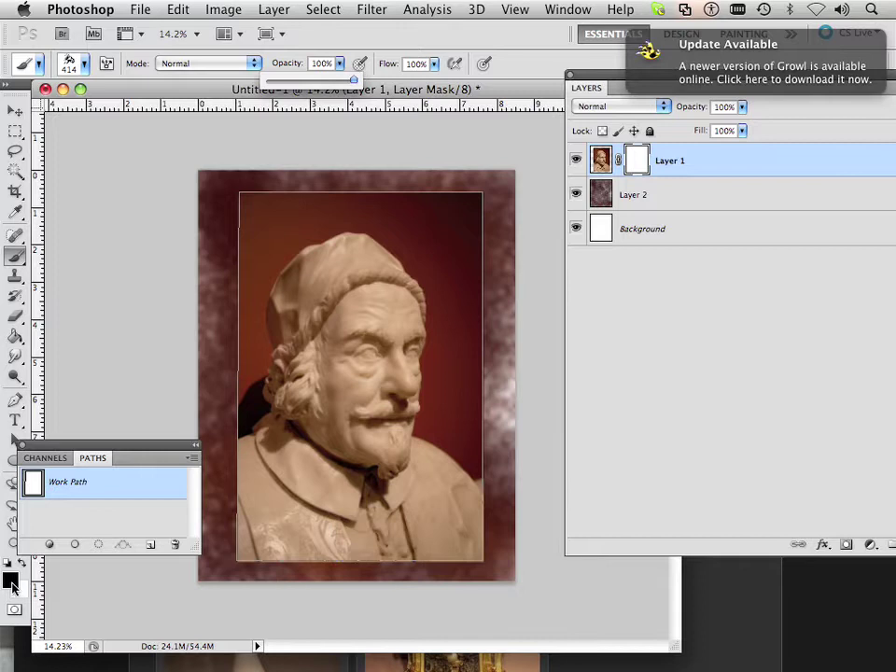
left_click(74, 544)
mouse_move(116, 655)
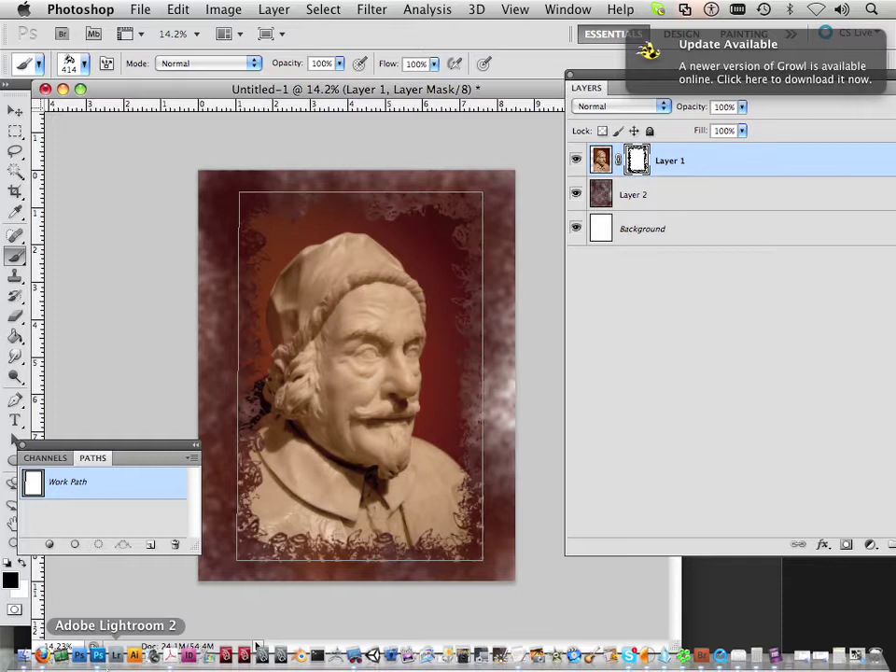
left_click_drag(116, 637, 176, 549)
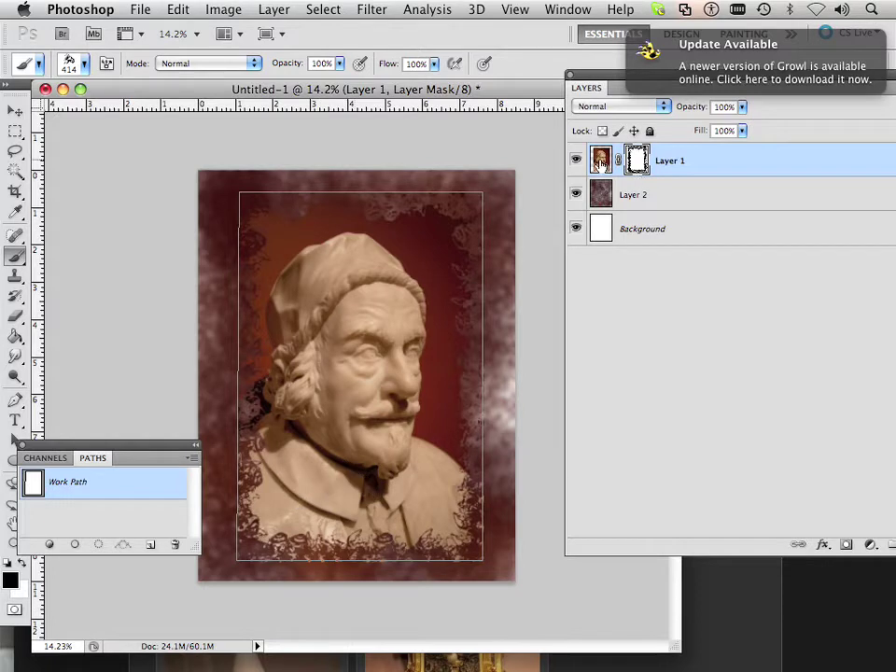
Nudge the photo on Layer 1 slightly to the right together with its mask using the Move tool
left_click(601, 160)
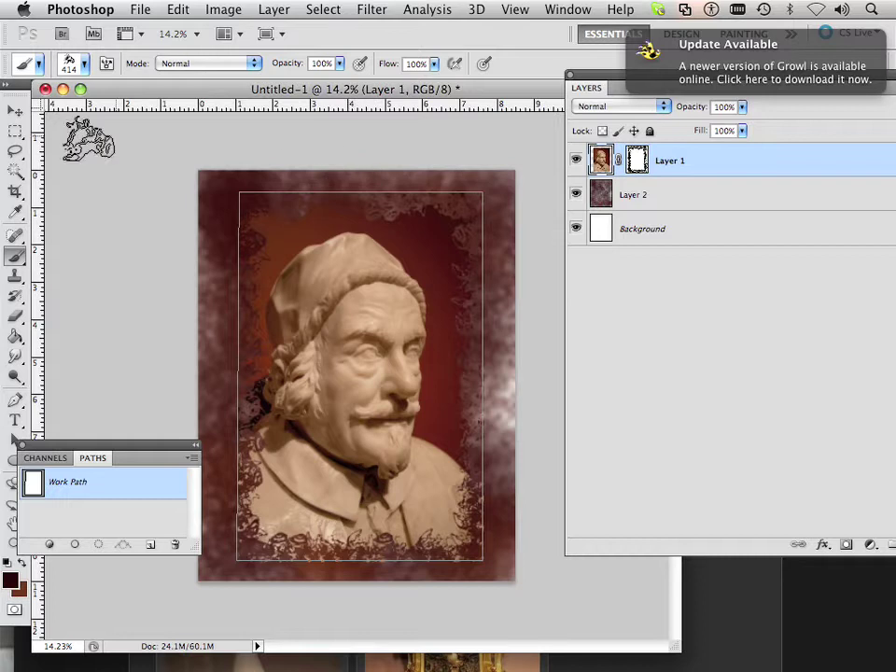
left_click(17, 108)
mouse_move(390, 344)
left_mouse_down()
mouse_move(420, 347)
mouse_move(358, 348)
mouse_move(412, 356)
mouse_move(390, 344)
mouse_move(415, 310)
mouse_move(388, 338)
mouse_move(301, 349)
mouse_move(397, 343)
mouse_move(394, 305)
mouse_move(390, 344)
left_mouse_up()
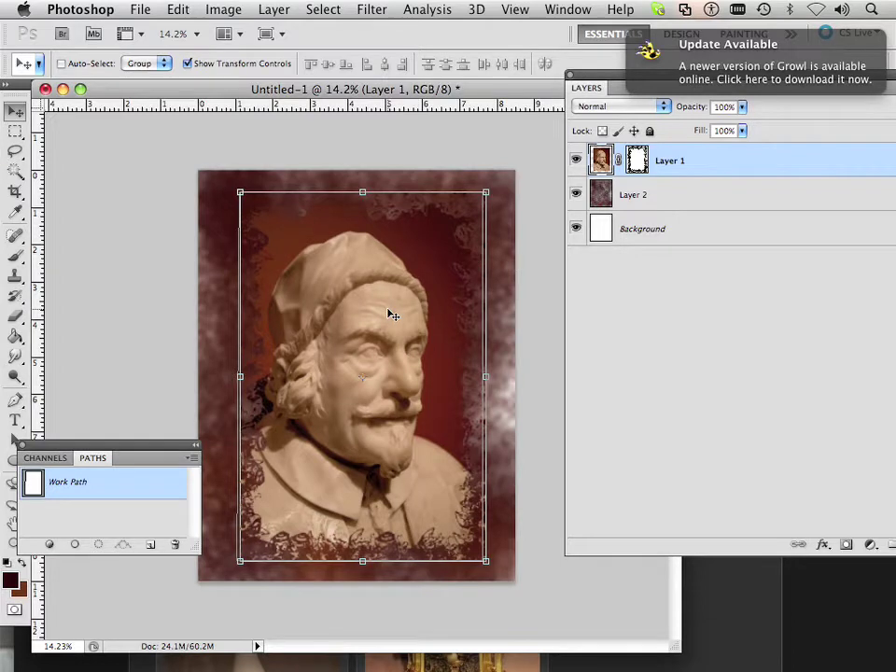
left_click(637, 162)
double_click(637, 161)
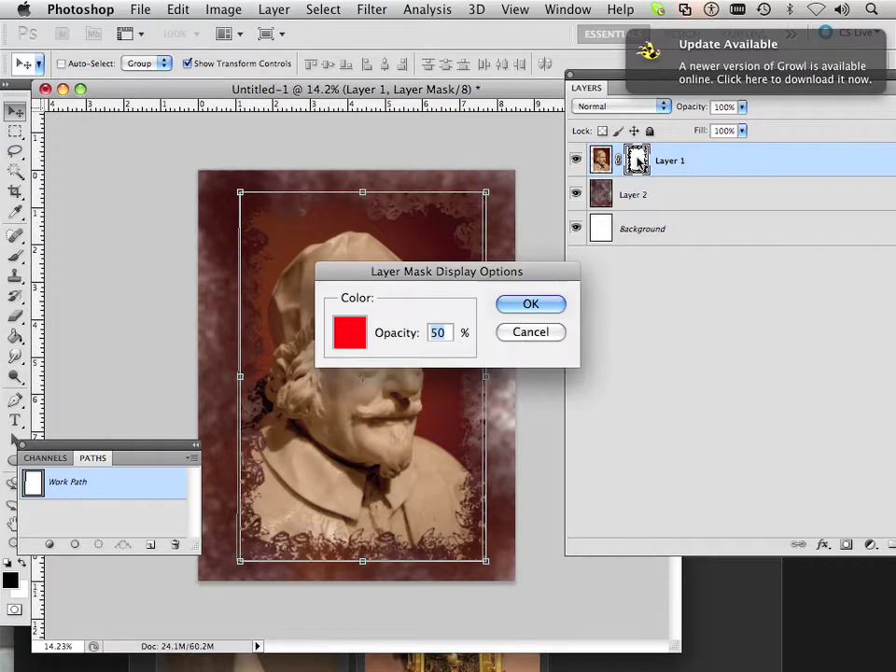
left_click(519, 335)
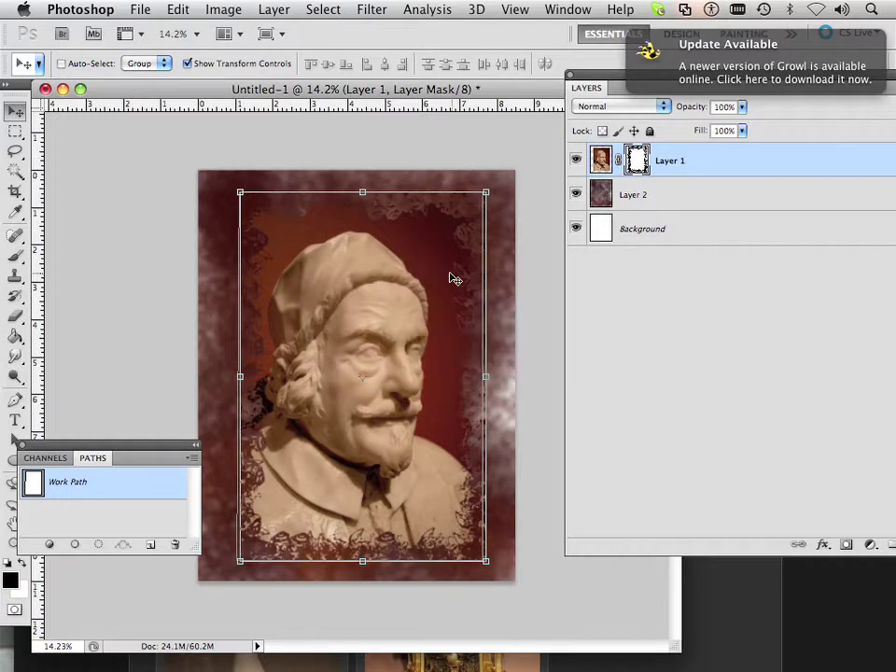
Soften Layer 1's mask with a Gaussian Blur of 4.2 pixels radius
scroll(445, 280, "up", 1)
scroll(268, 364, "up", 5)
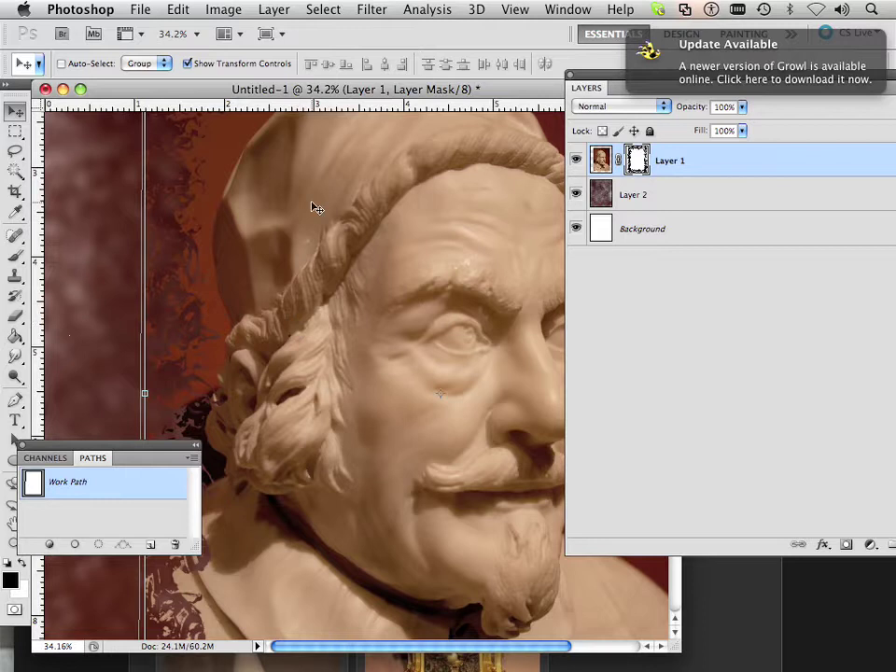
left_click(372, 11)
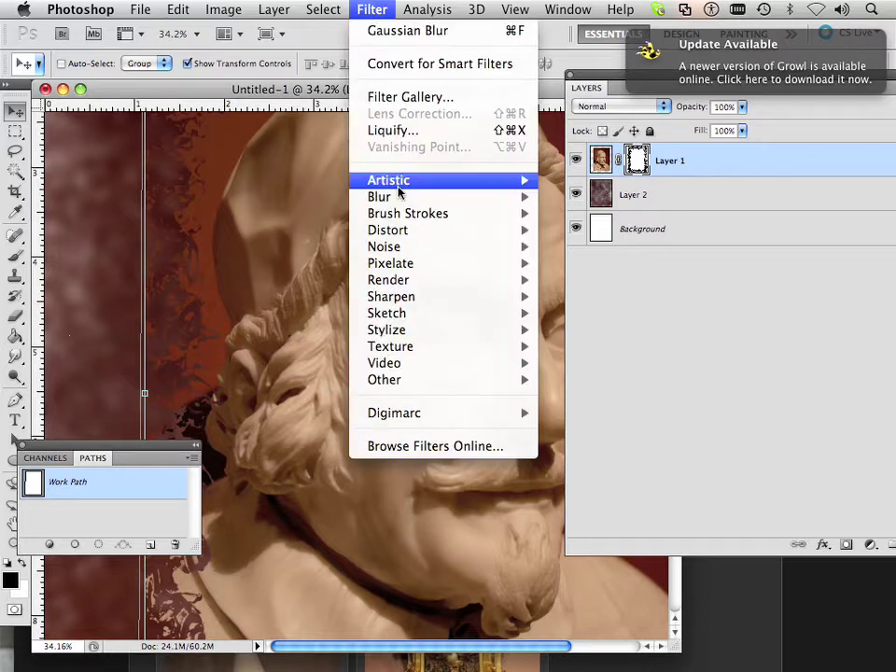
mouse_move(420, 217)
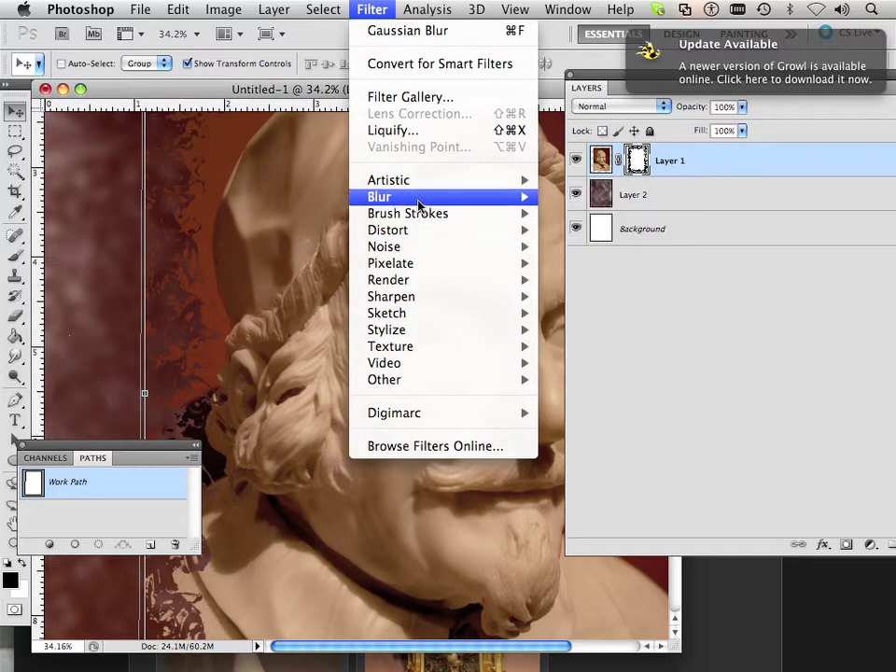
mouse_move(410, 197)
left_click(638, 160)
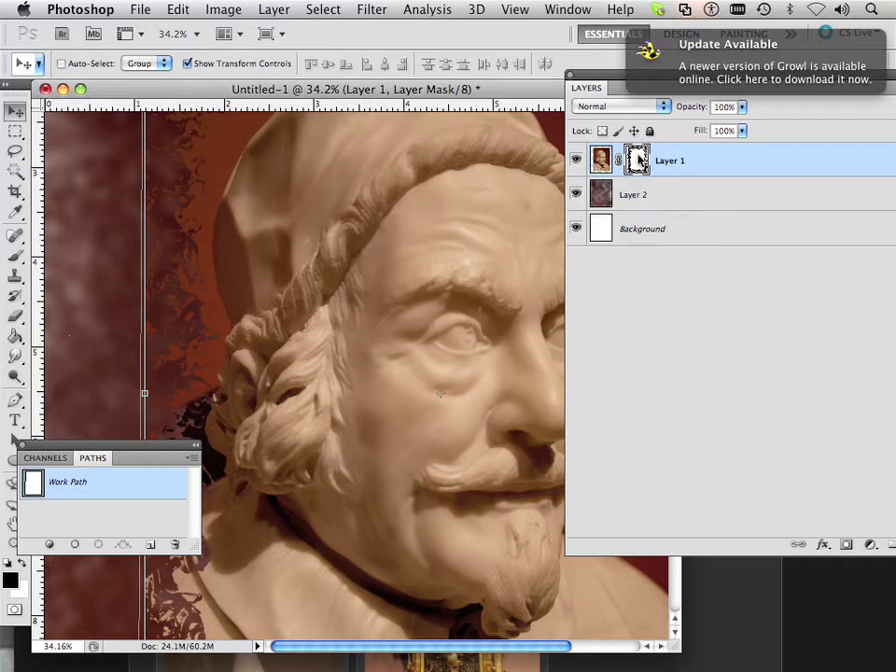
left_click(373, 10)
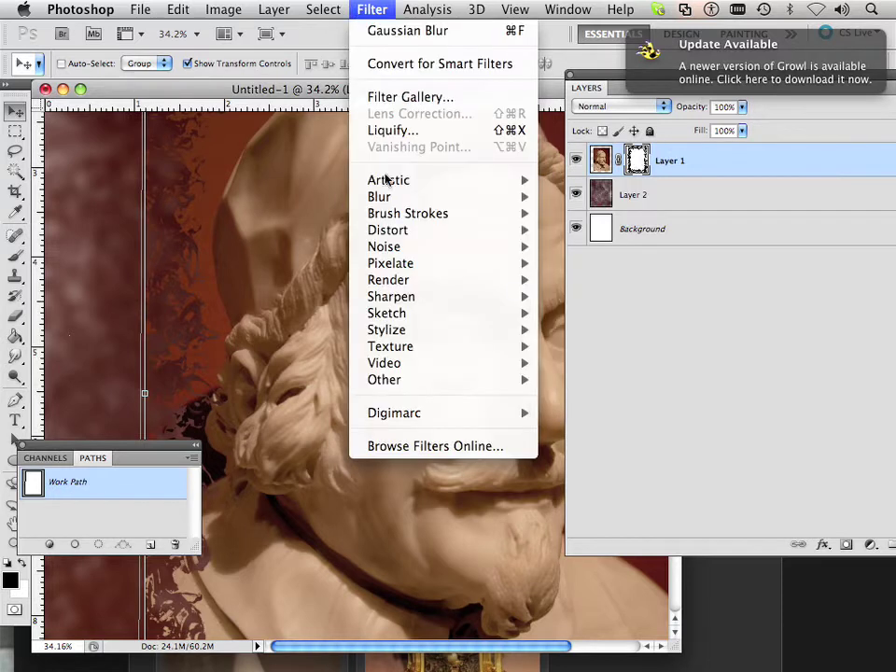
mouse_move(407, 199)
left_click(567, 266)
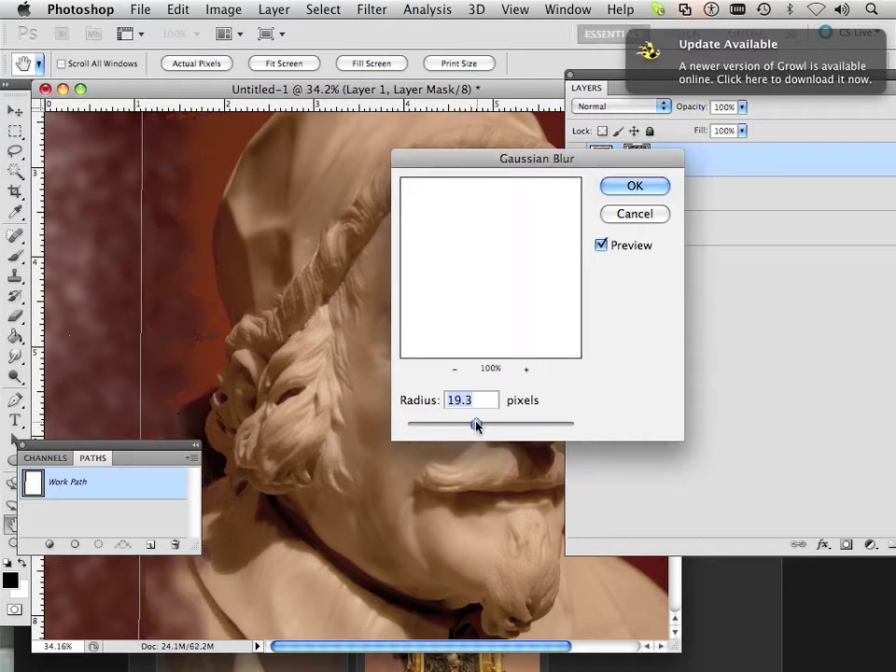
left_click_drag(465, 426, 445, 426)
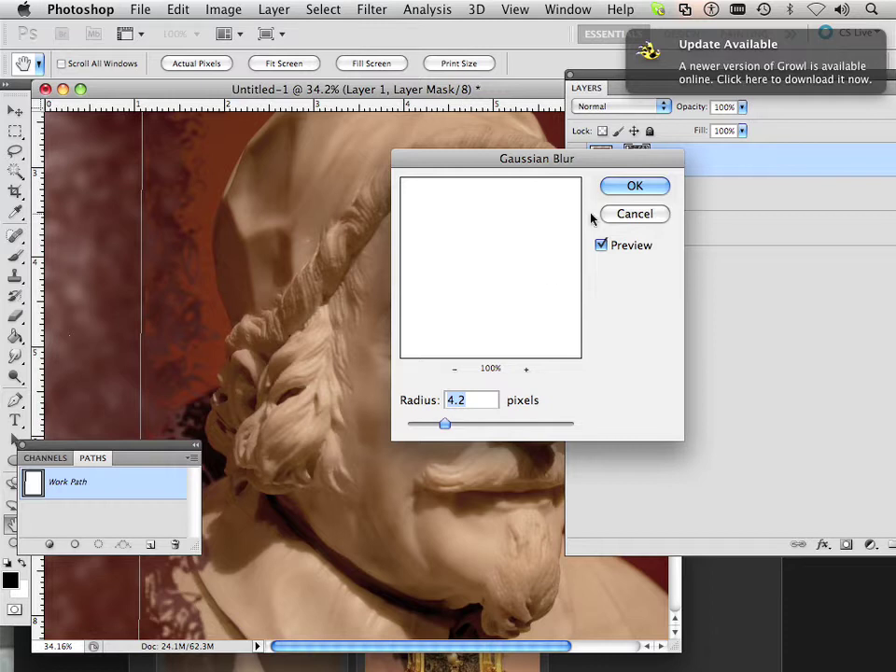
left_click(630, 186)
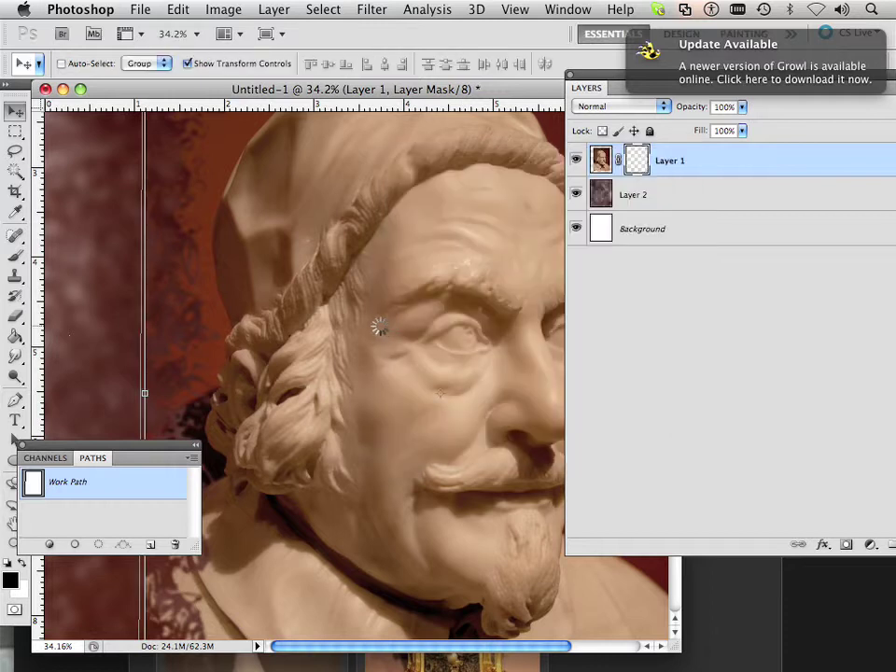
Make Layer 1's image active for editing instead of its mask
scroll(378, 327, "down", 5)
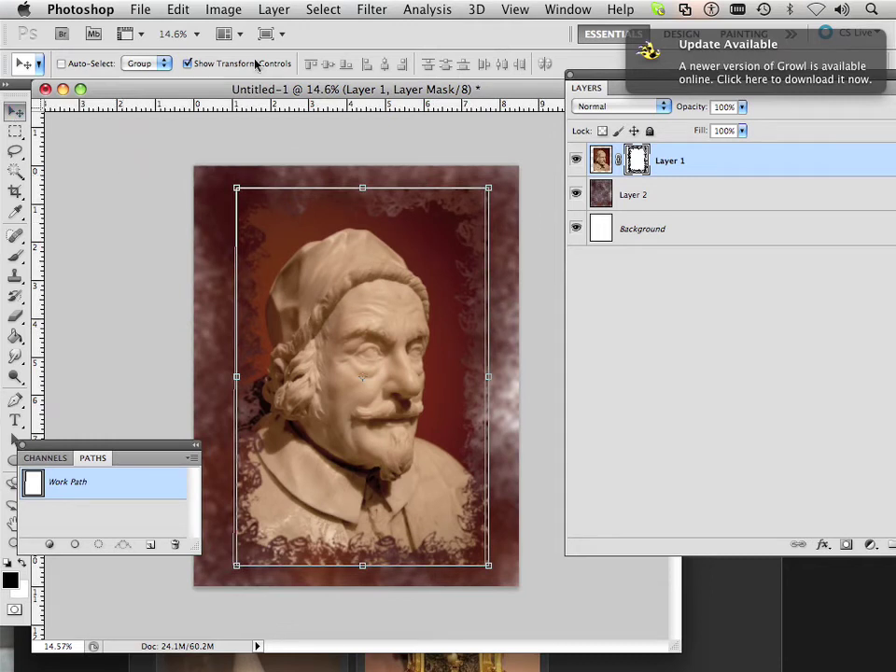
left_click(317, 10)
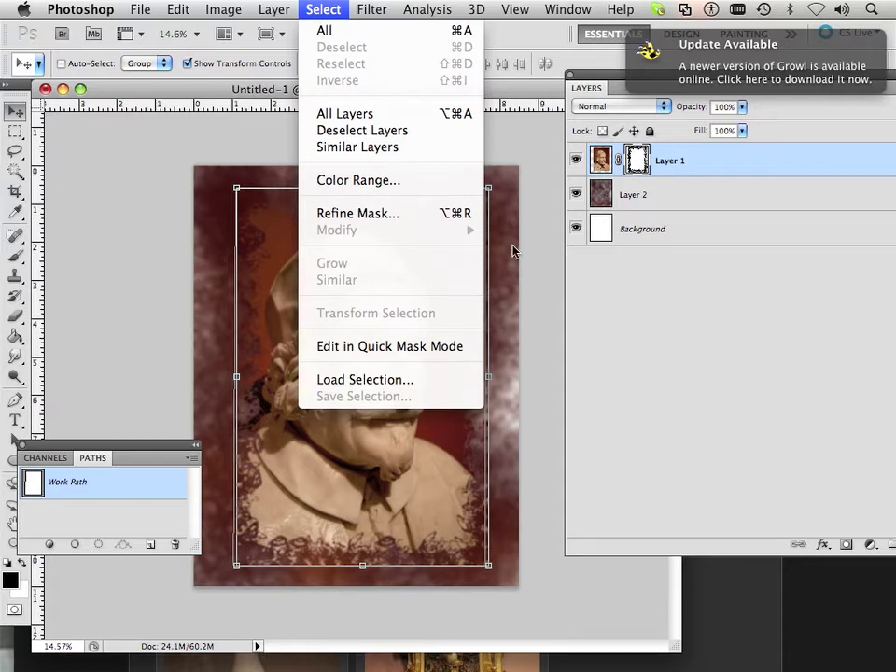
left_click(609, 161)
left_click(603, 159)
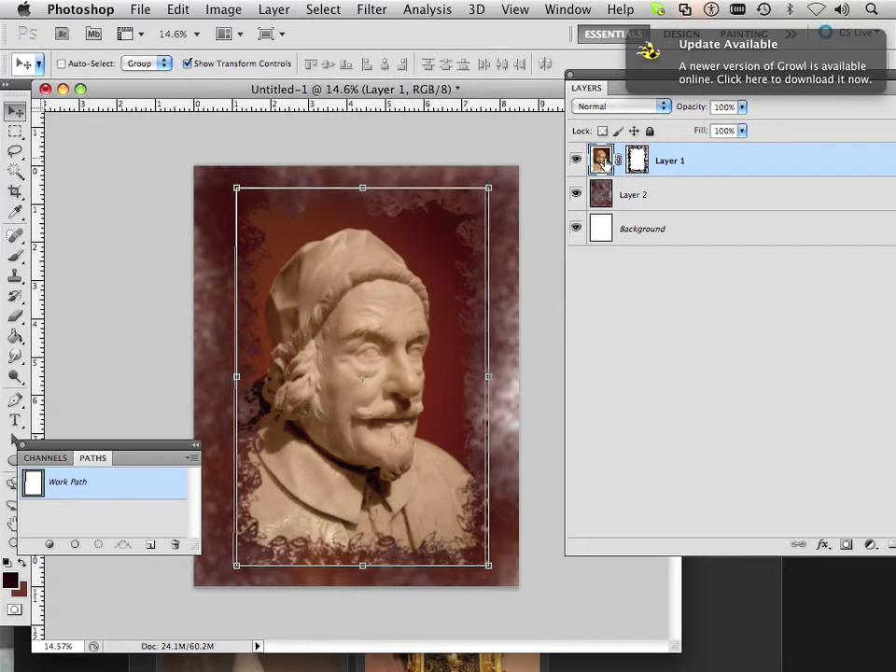